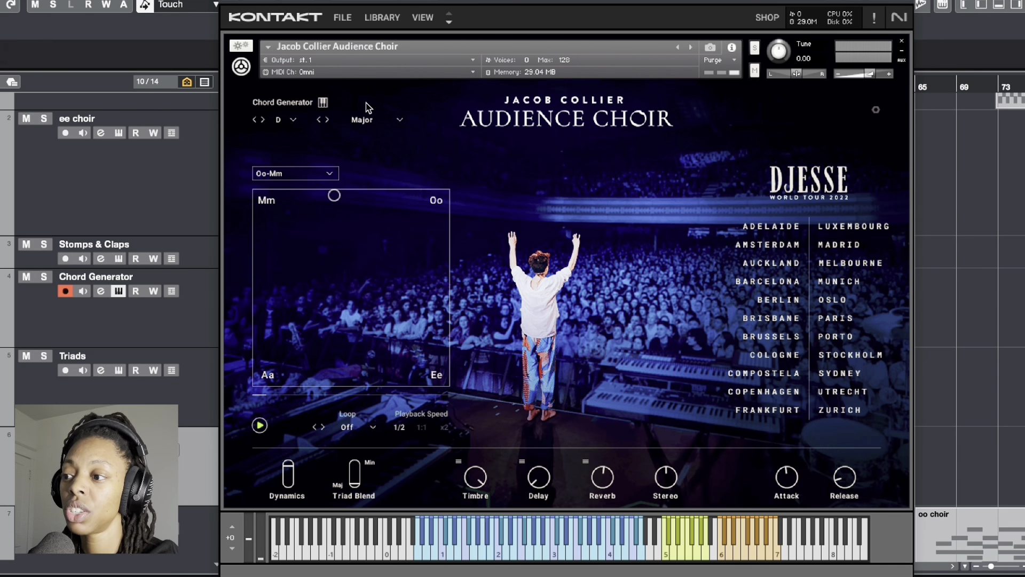
Examine the root keys and scale types available for the Chord Generator.
left_click(296, 103)
left_click(308, 103)
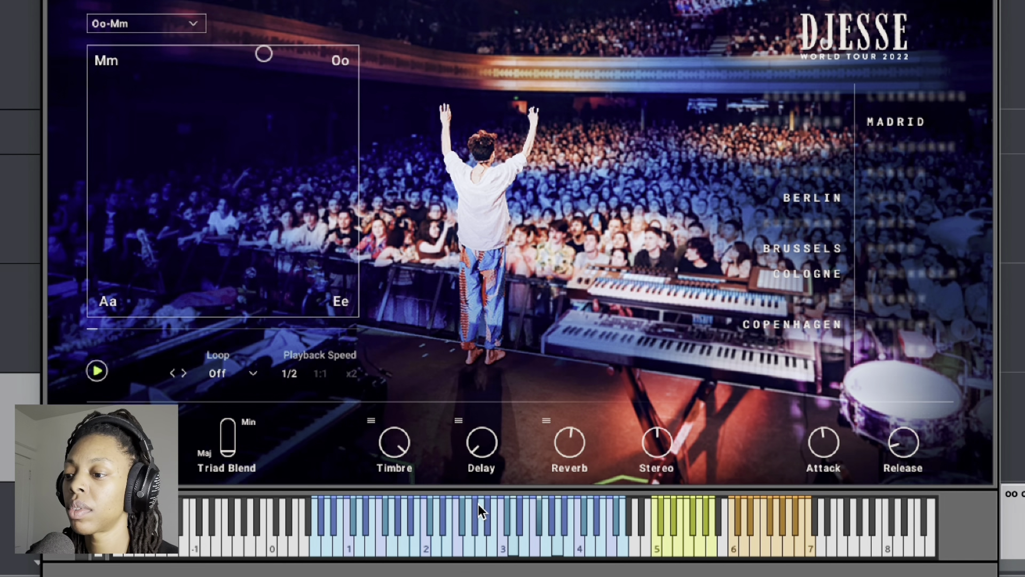
left_click(294, 122)
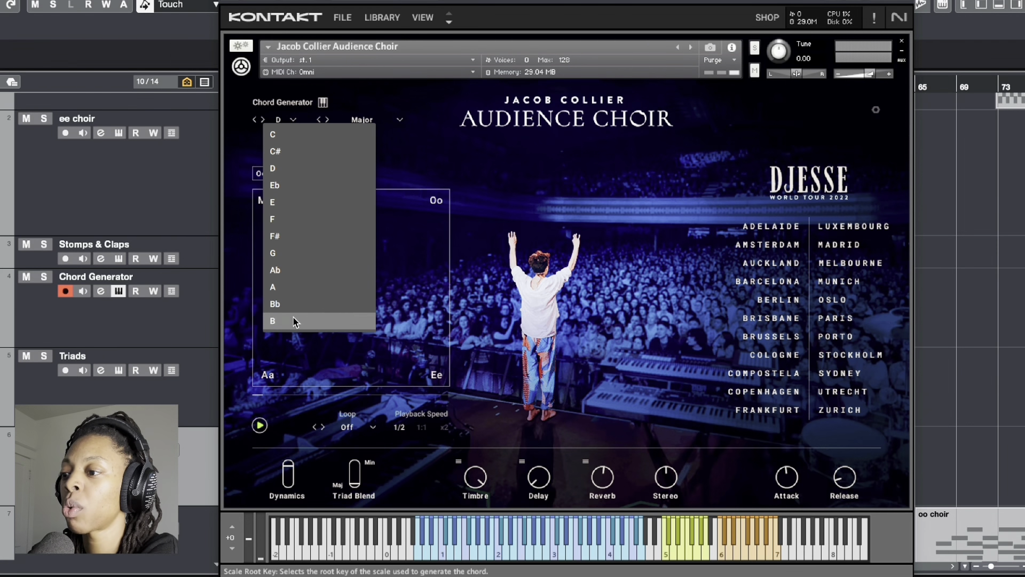
left_click(356, 106)
left_click(363, 119)
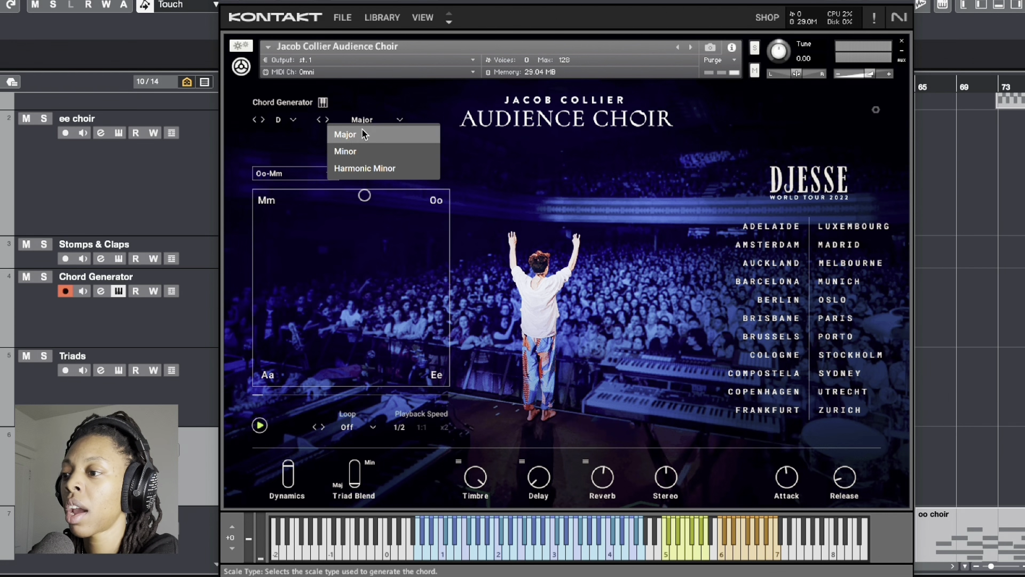
left_click(485, 156)
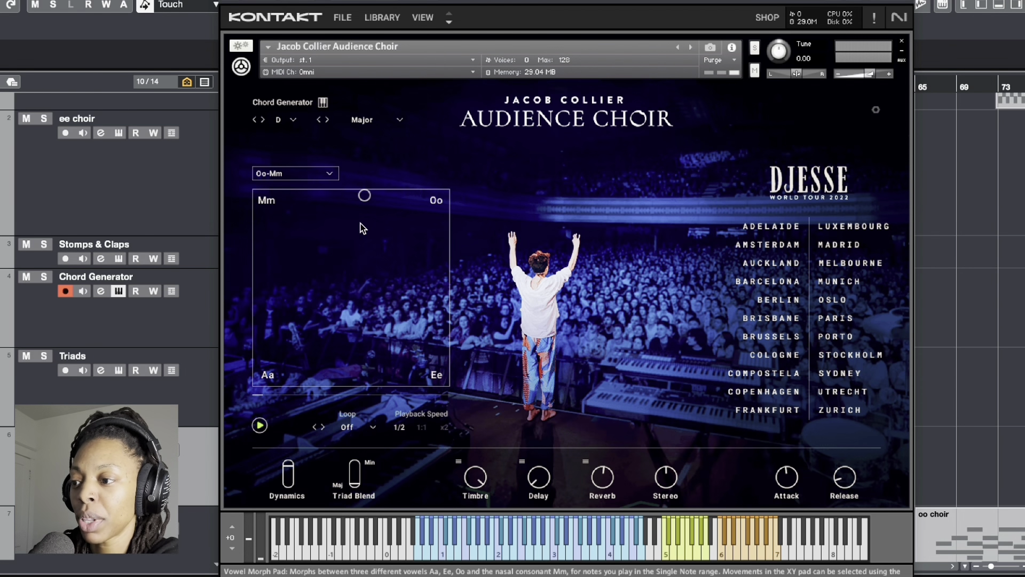
Examine the vowel morph movement presets and try out the Oo-Mm movement on the morph pad.
left_click(319, 175)
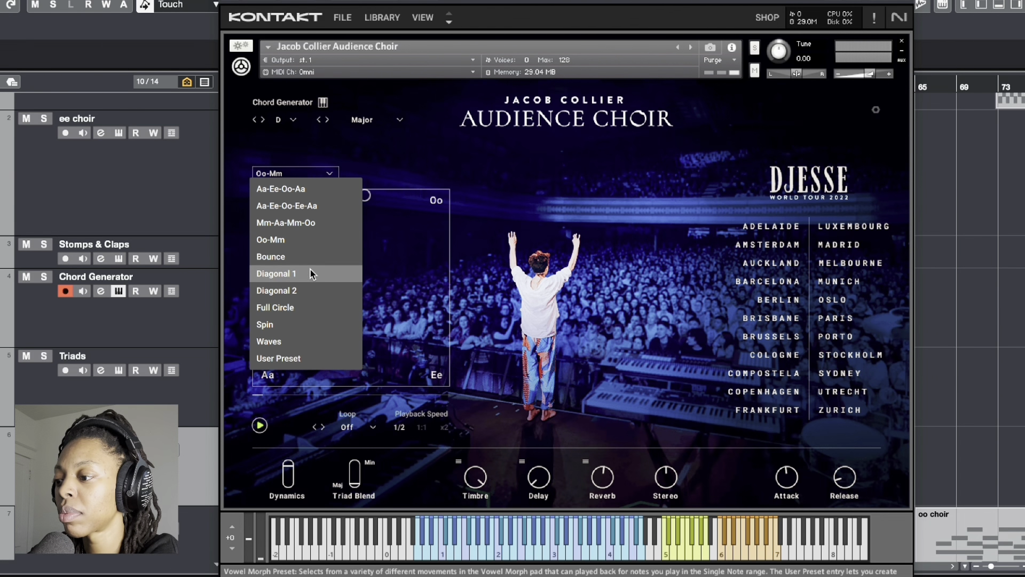
left_click(364, 166)
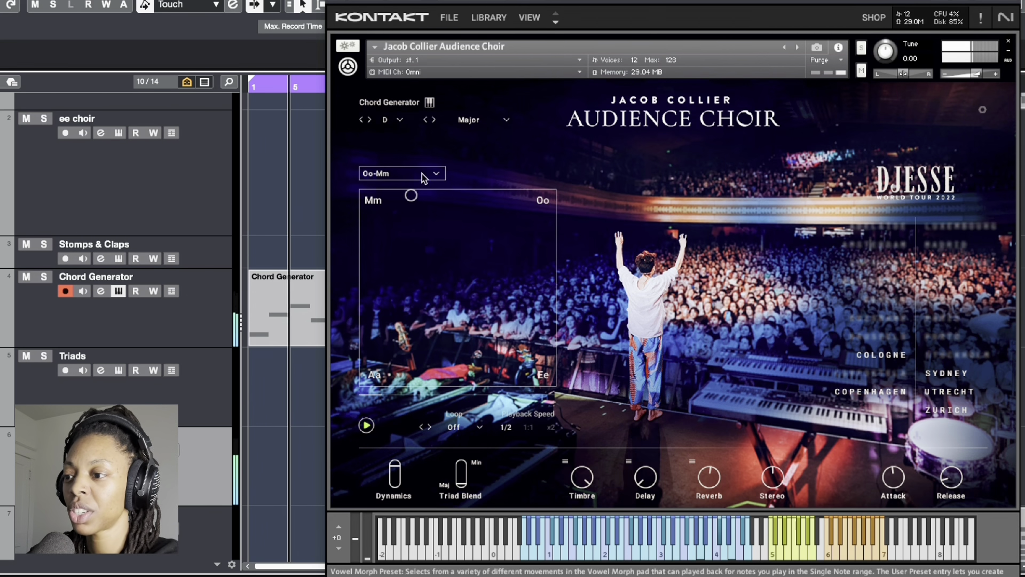
left_click_drag(412, 195, 580, 187)
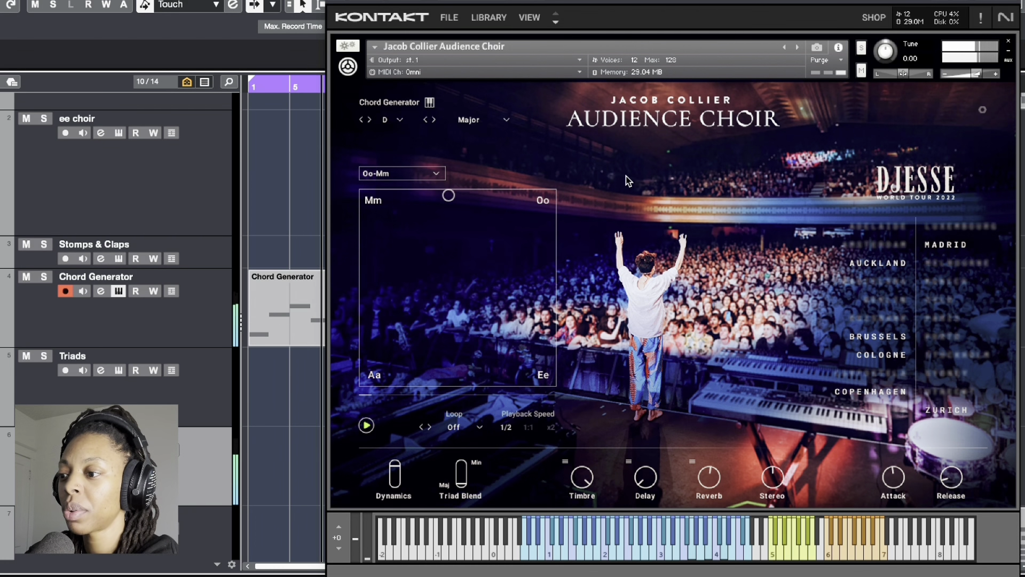
left_click(367, 427)
Set the vowel morph movement's loop mode to Fwd > Bwd.
left_click(480, 427)
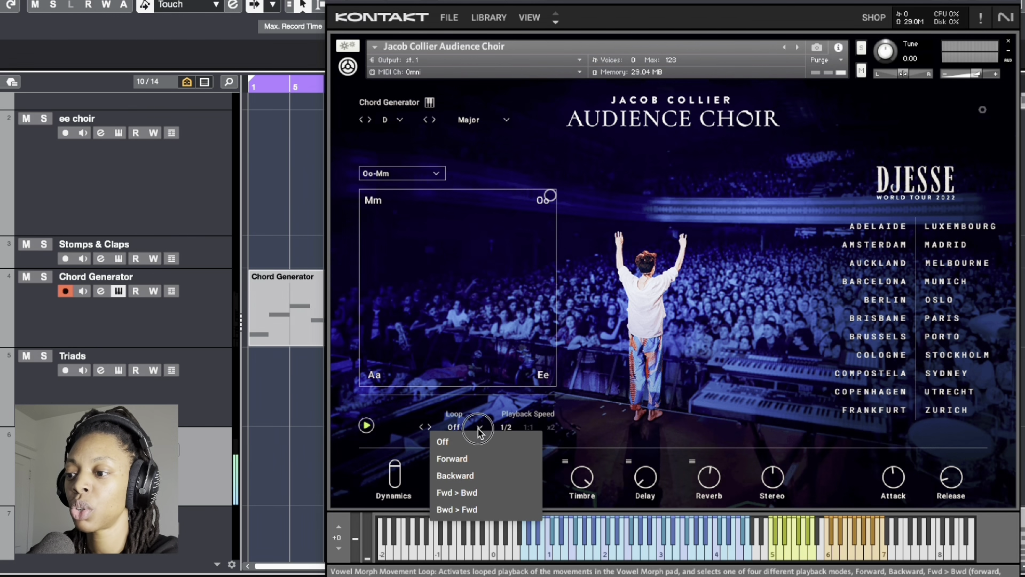
left_click(461, 412)
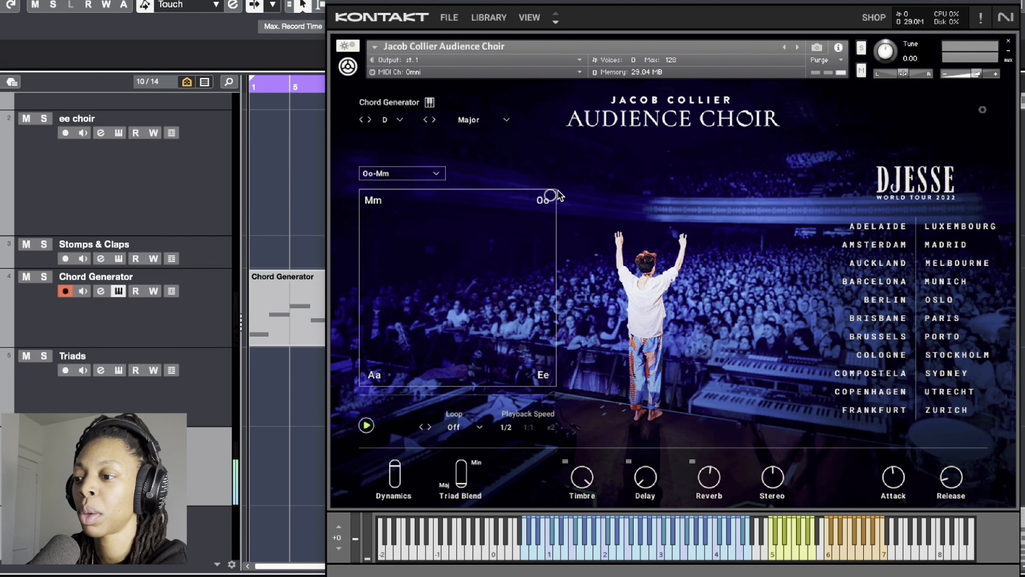
left_click(478, 428)
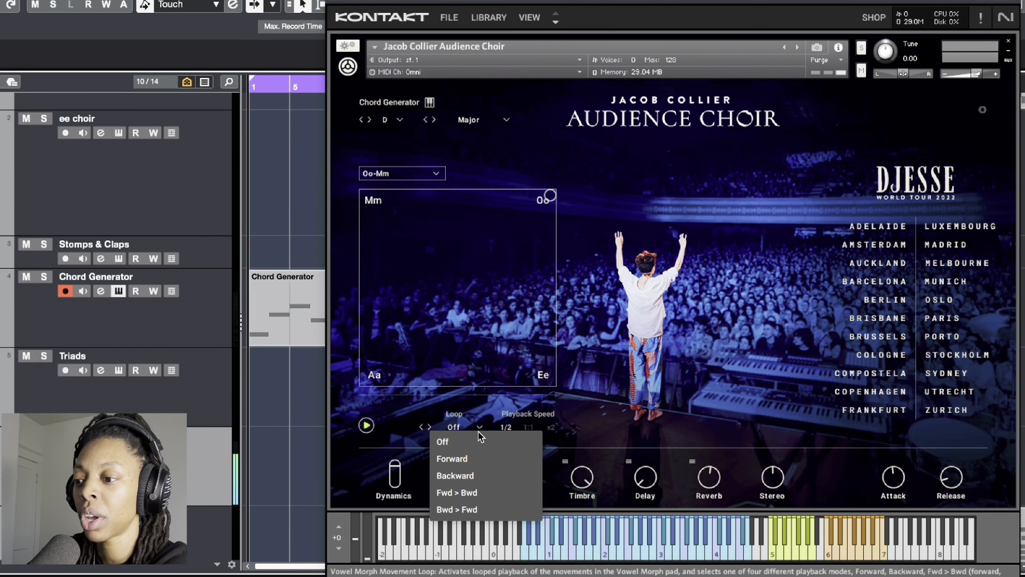
left_click(488, 494)
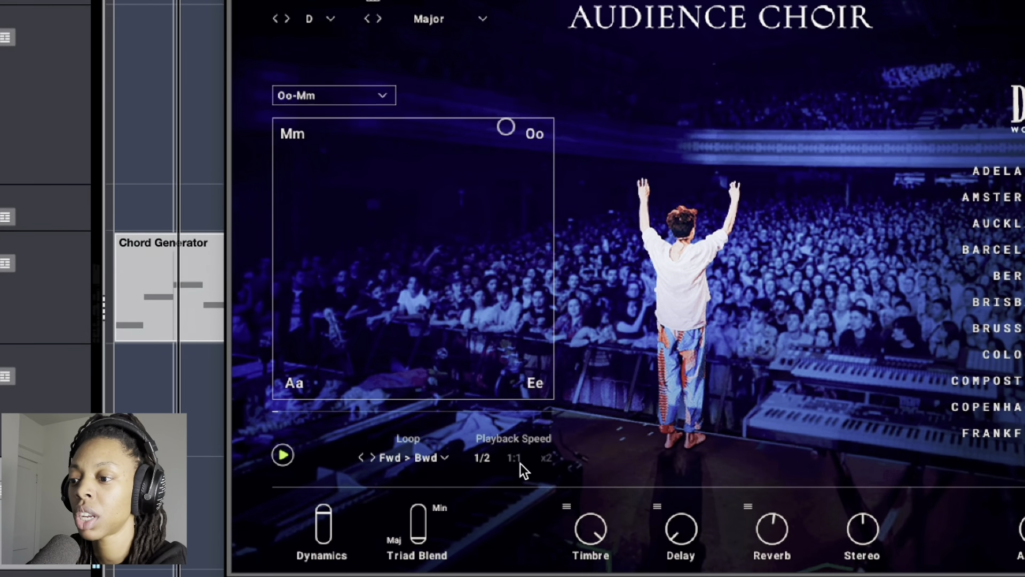
Set the morph movement's playback speed to x2 after trying 1:1, and play the project.
left_click(515, 433)
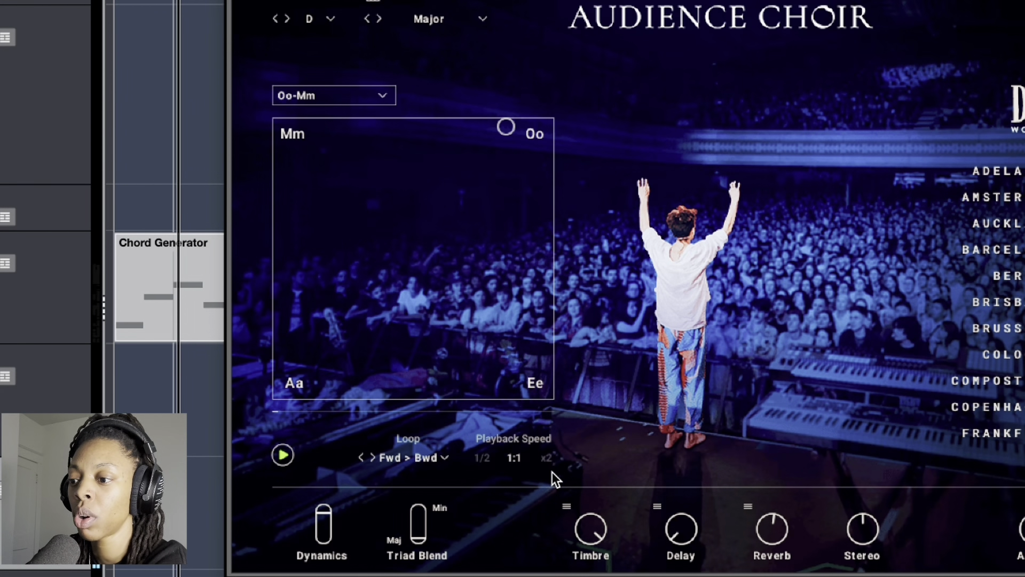
left_click(546, 459)
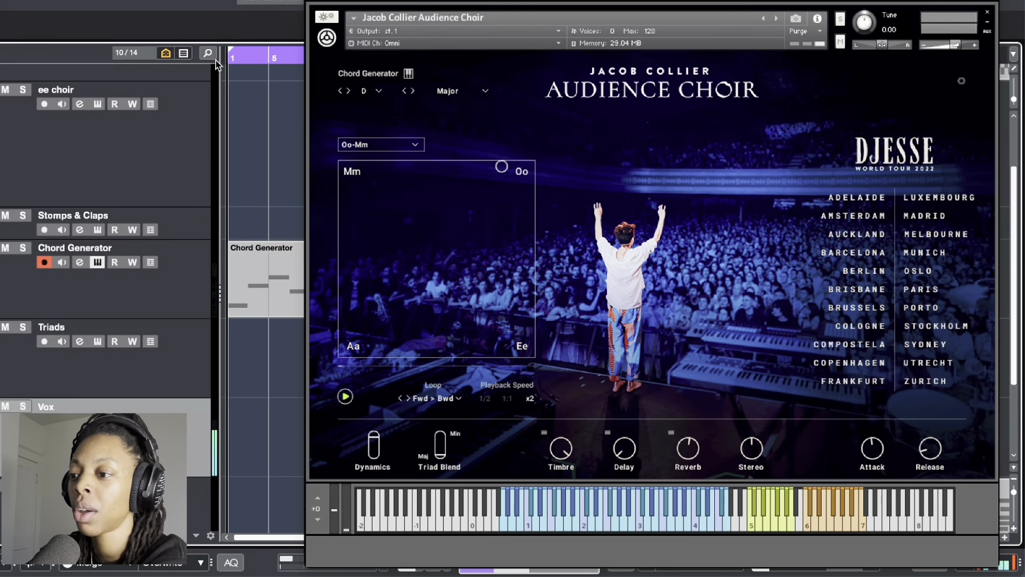
key("space")
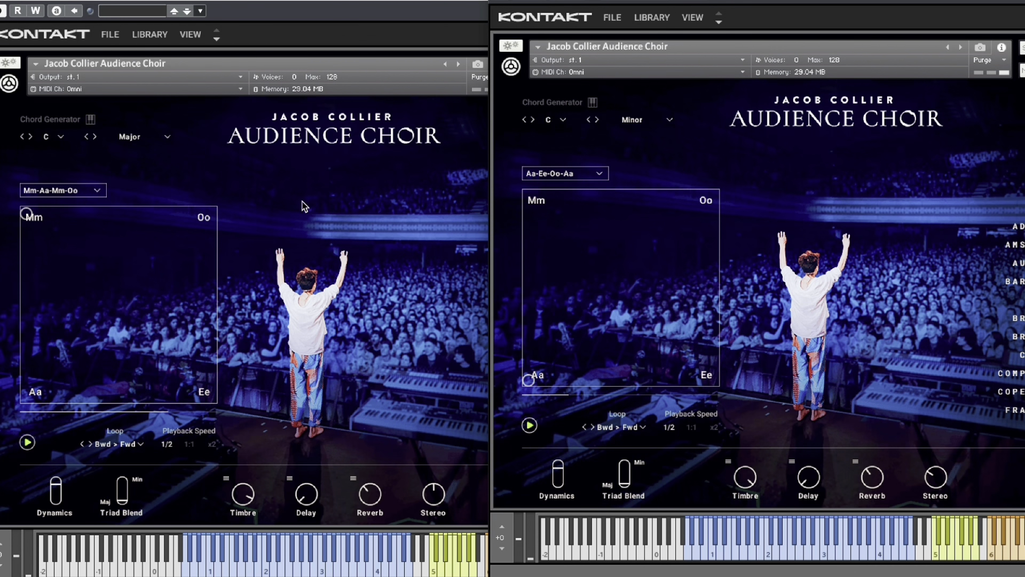
Choose User Preset for the vowel morph pad, record a custom movement from Mm toward Ee, and play it back.
left_click(100, 190)
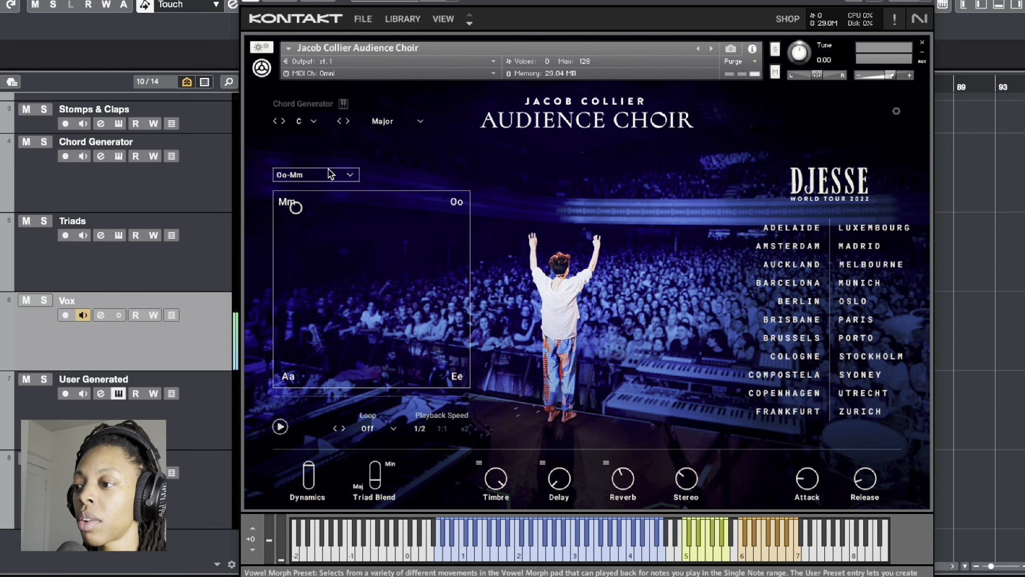
left_click(309, 173)
left_click(318, 360)
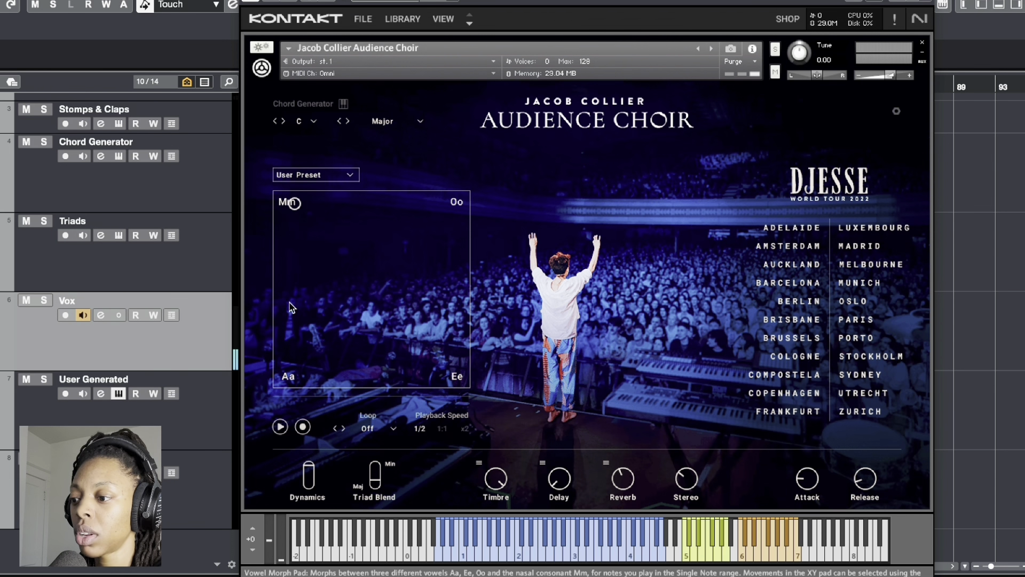
left_click(303, 427)
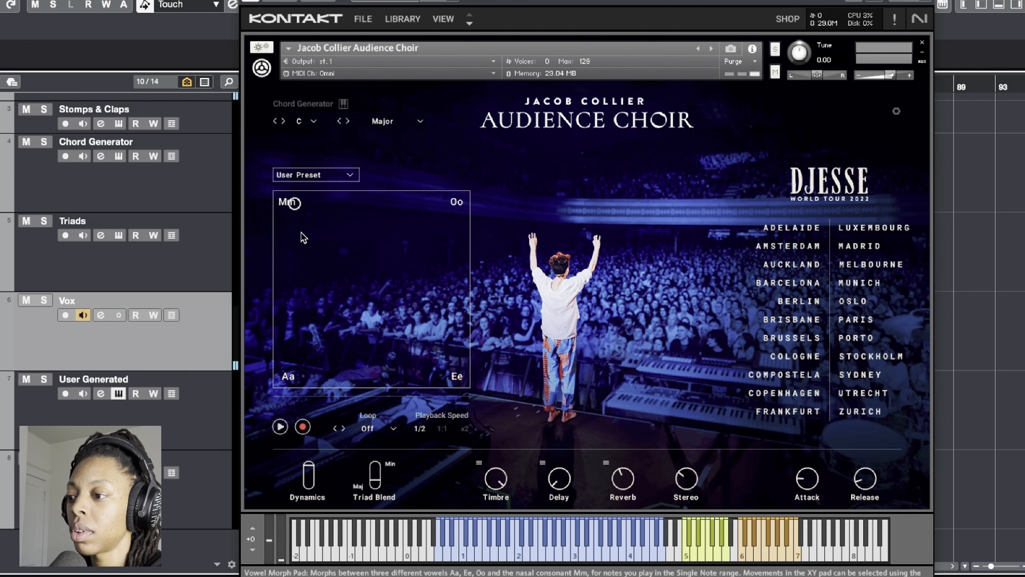
mouse_move(294, 203)
left_mouse_down()
mouse_move(327, 231)
mouse_move(404, 237)
mouse_move(441, 230)
mouse_move(447, 210)
mouse_move(375, 218)
mouse_move(346, 248)
mouse_move(313, 299)
mouse_move(304, 365)
mouse_move(359, 366)
mouse_move(435, 337)
left_mouse_up()
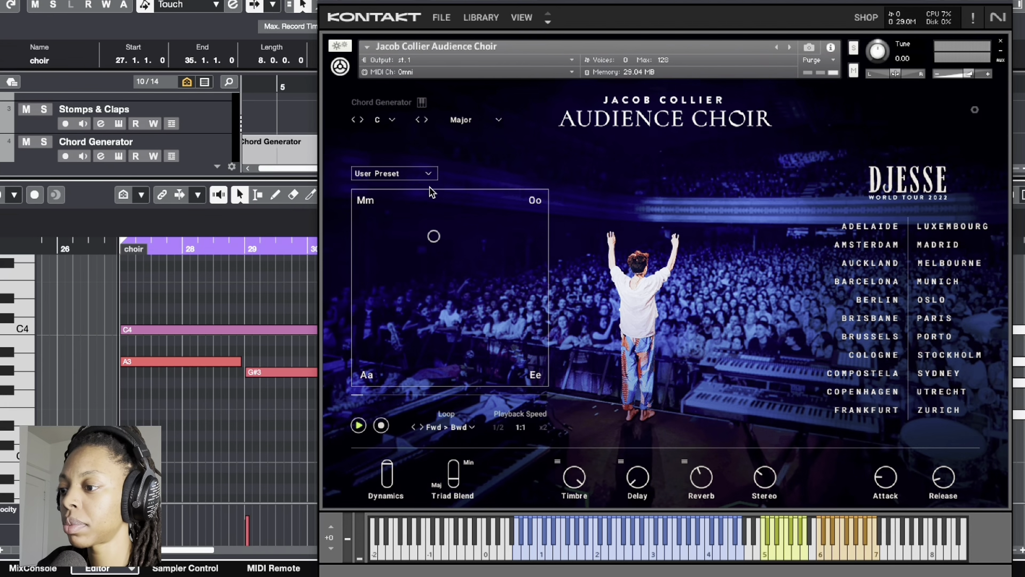
key("space")
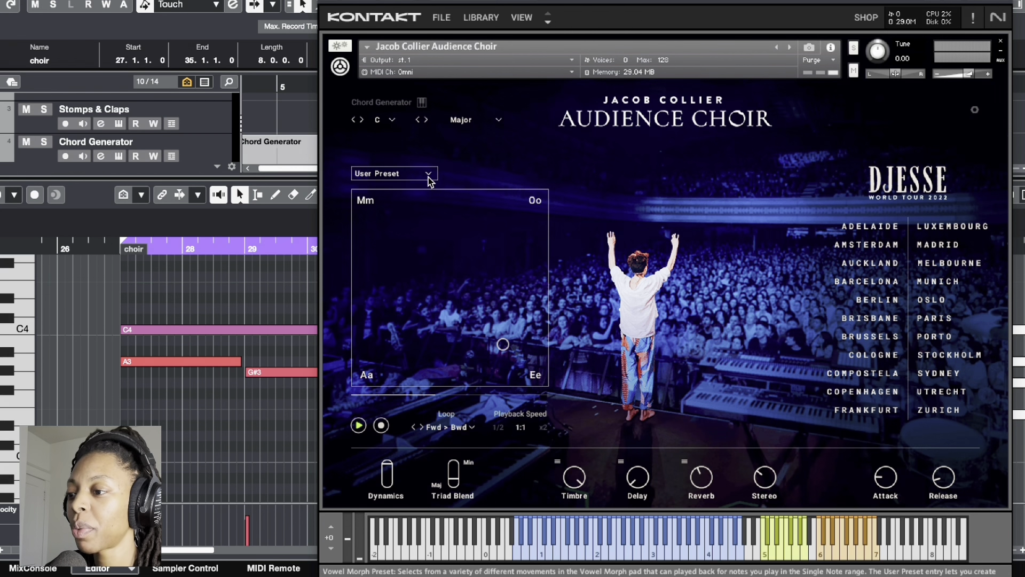
Save the recorded morph movement as a user preset named "loopdy loop" in the Data folder.
left_click(392, 176)
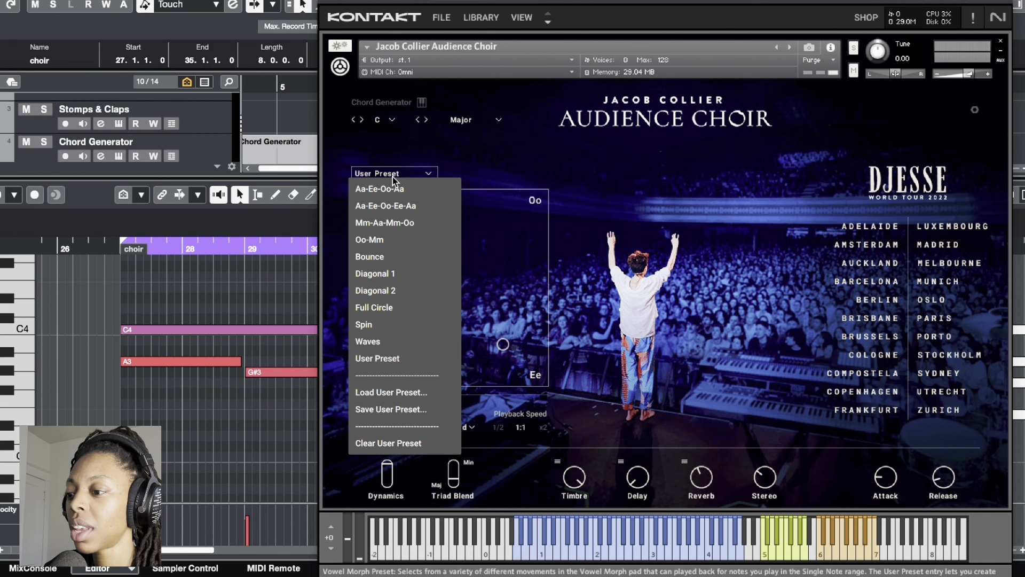
left_click(392, 411)
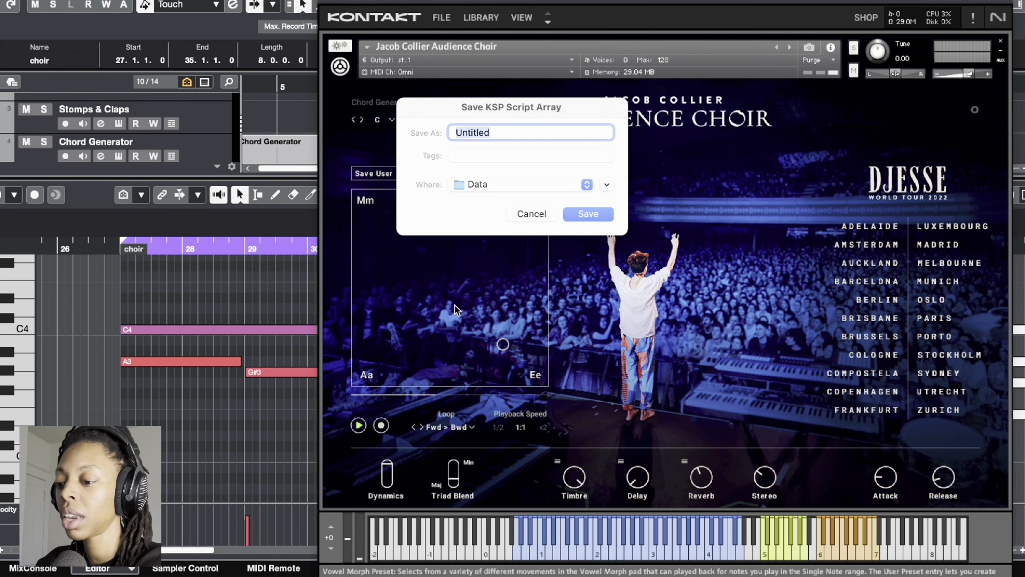
type("loopdy")
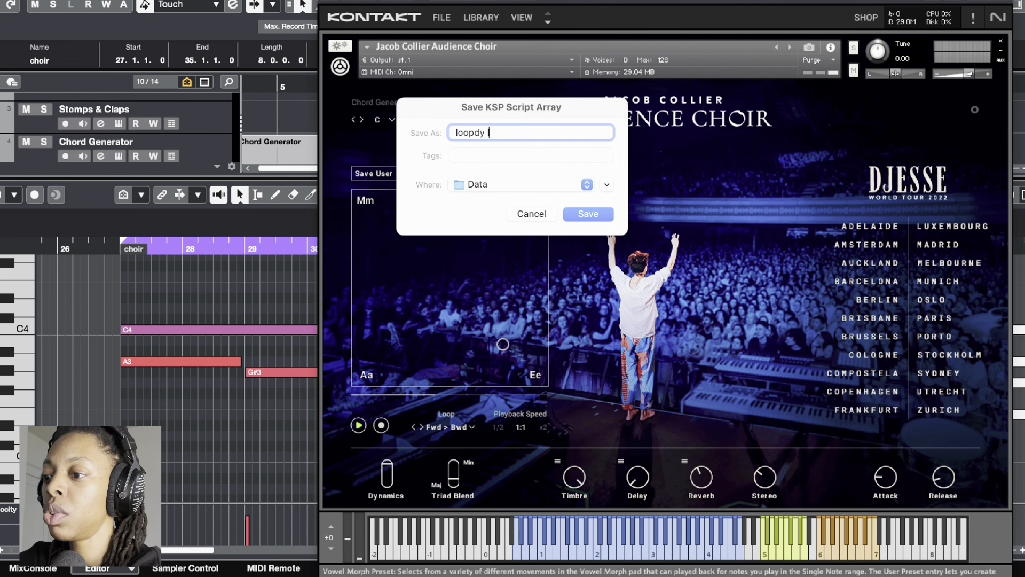
key("Return")
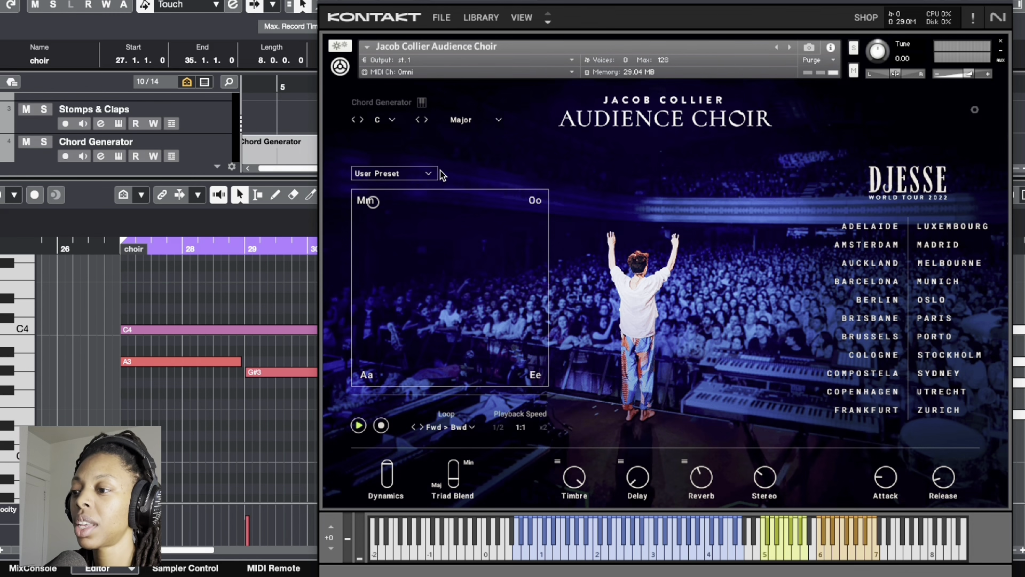
Load the user preset loopdy loop.nka into the vowel morph pad and play the project.
left_click(416, 176)
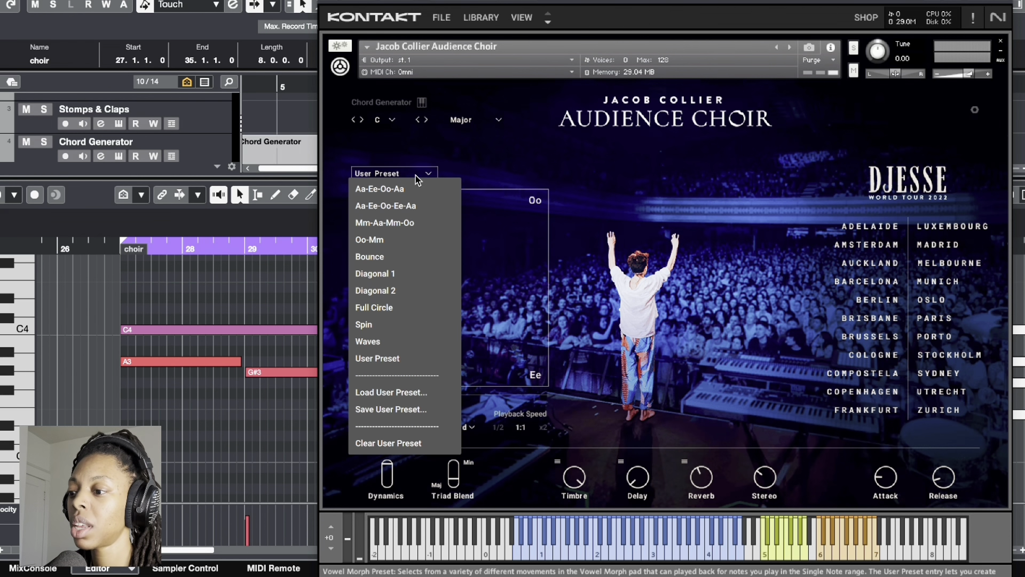
left_click(391, 392)
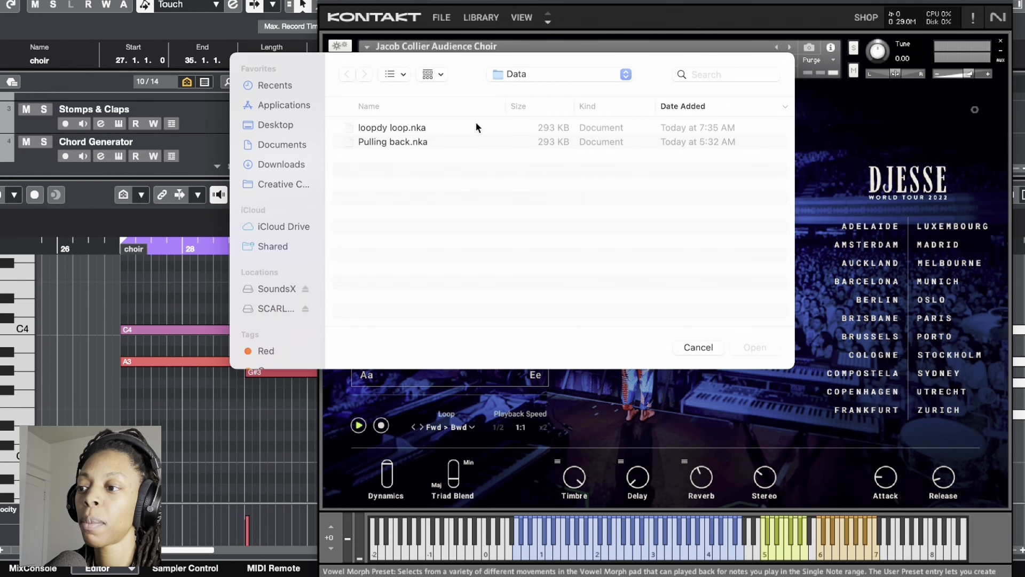
left_click(423, 131)
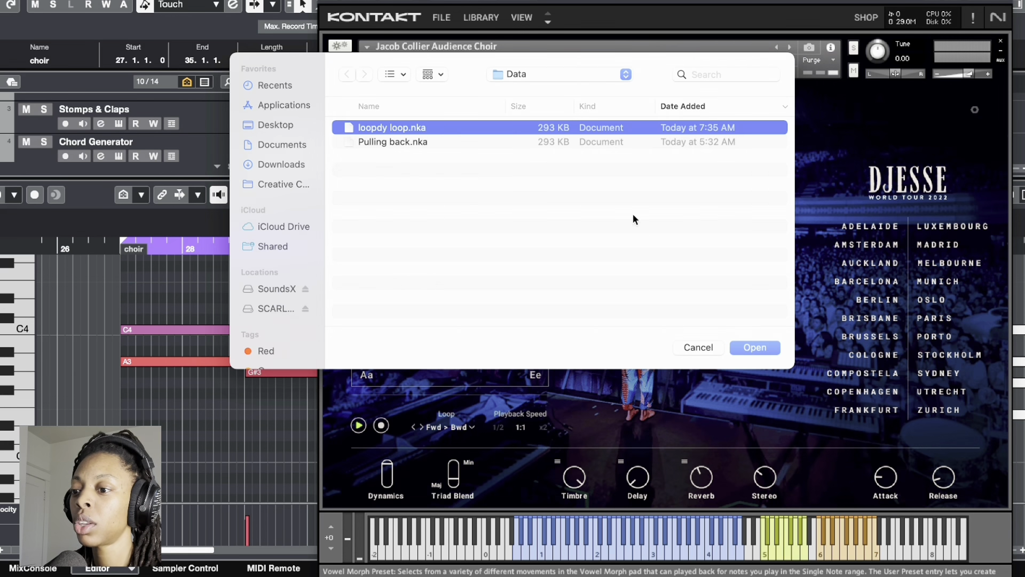
left_click(738, 347)
key("space")
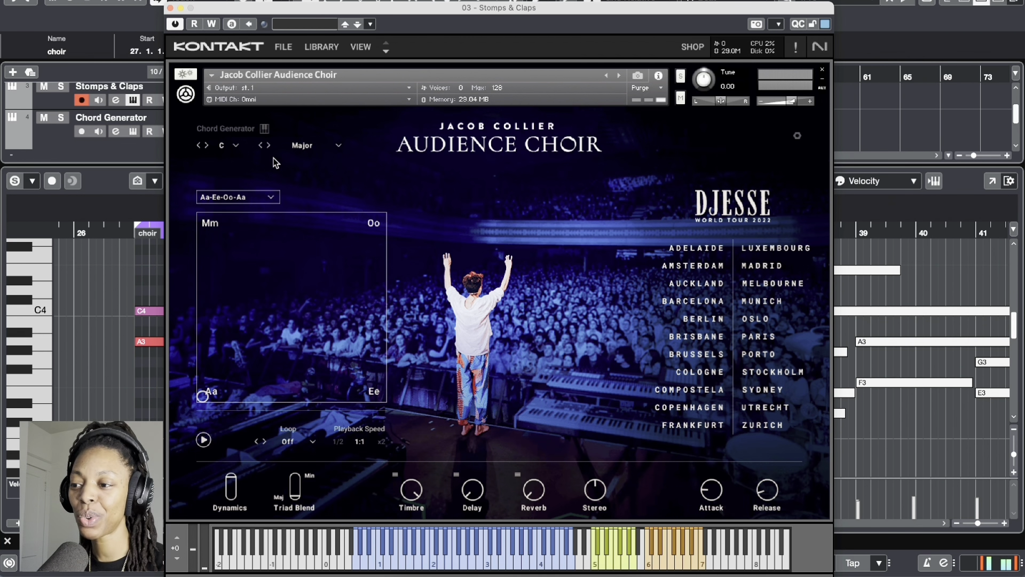
Audition the Stomps & Claps sounds by playing one of the orange keys above C6 six times.
left_click(673, 552)
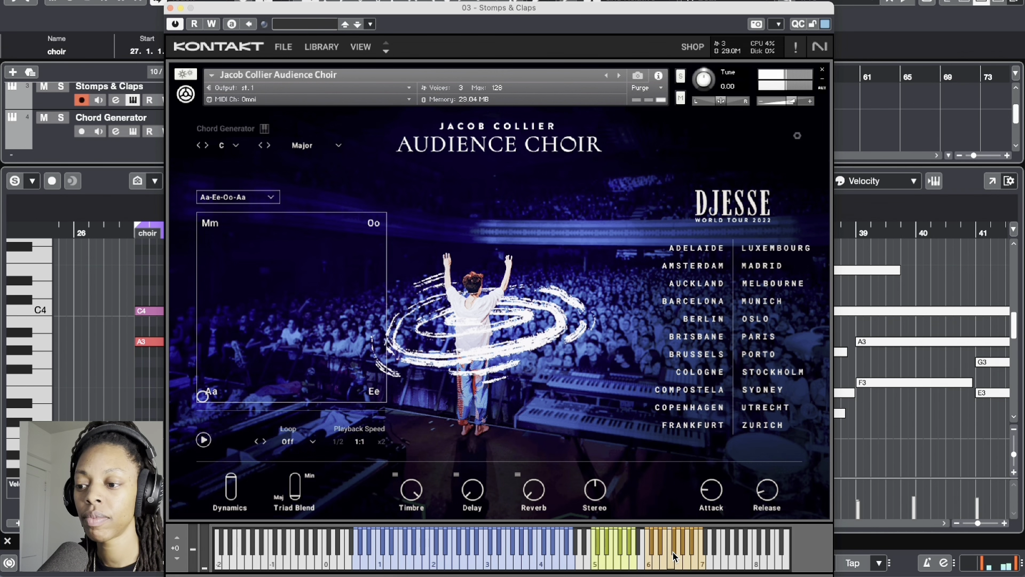
left_click(672, 552)
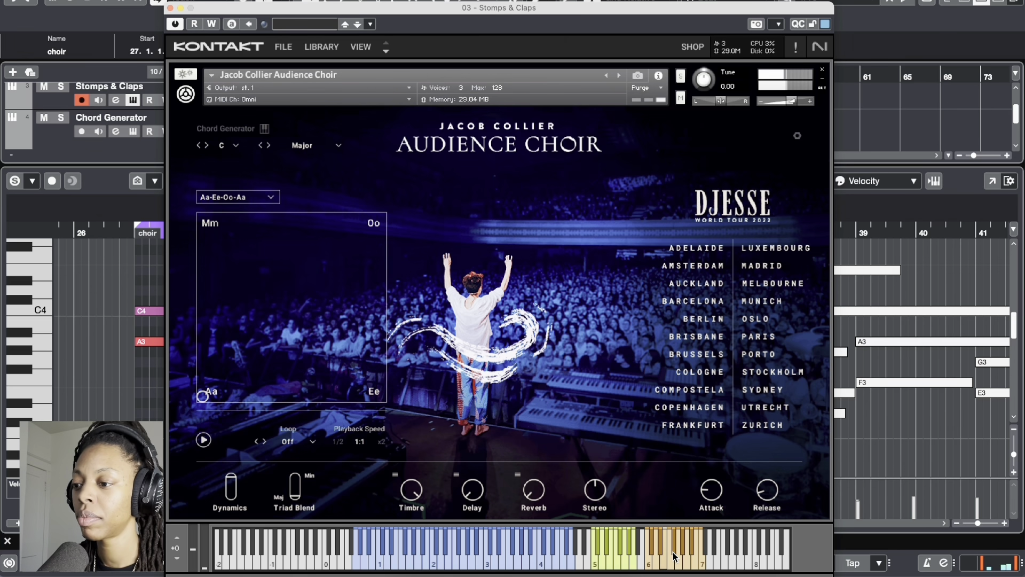
left_click(673, 552)
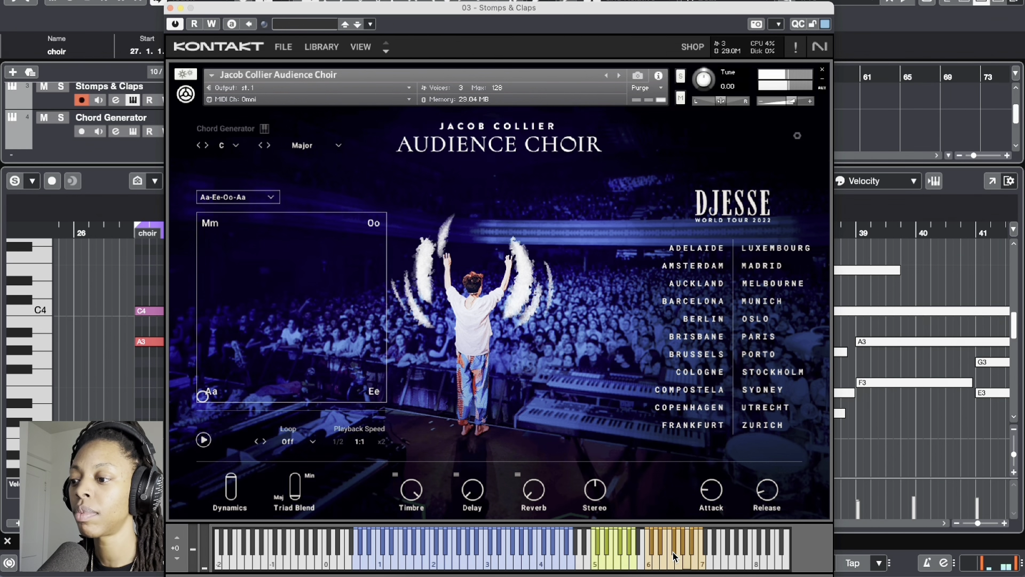
left_click(672, 552)
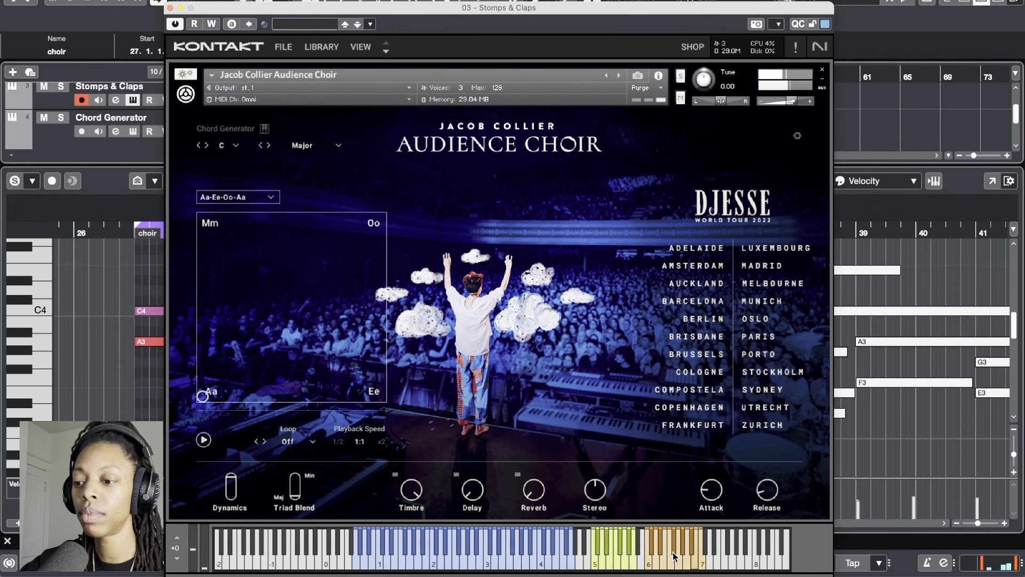
left_click(673, 551)
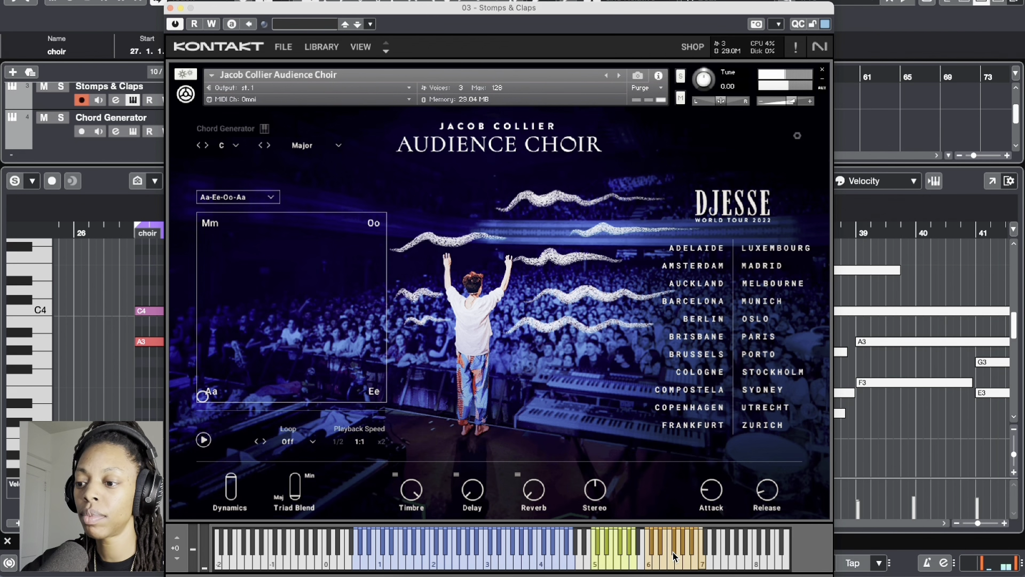
left_click(672, 552)
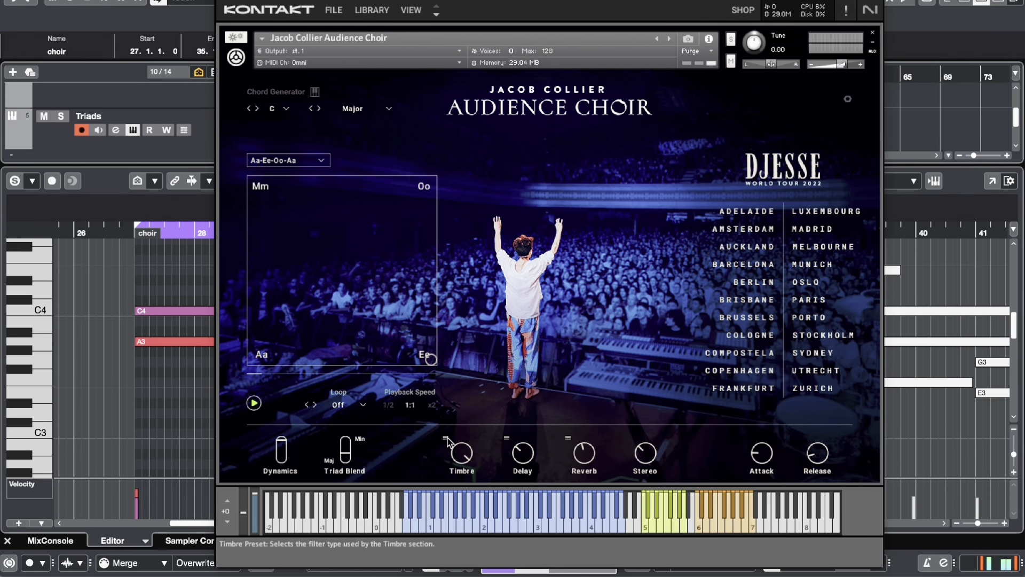
Examine the filter types available for the Timbre effect on the Triads track.
left_click(446, 438)
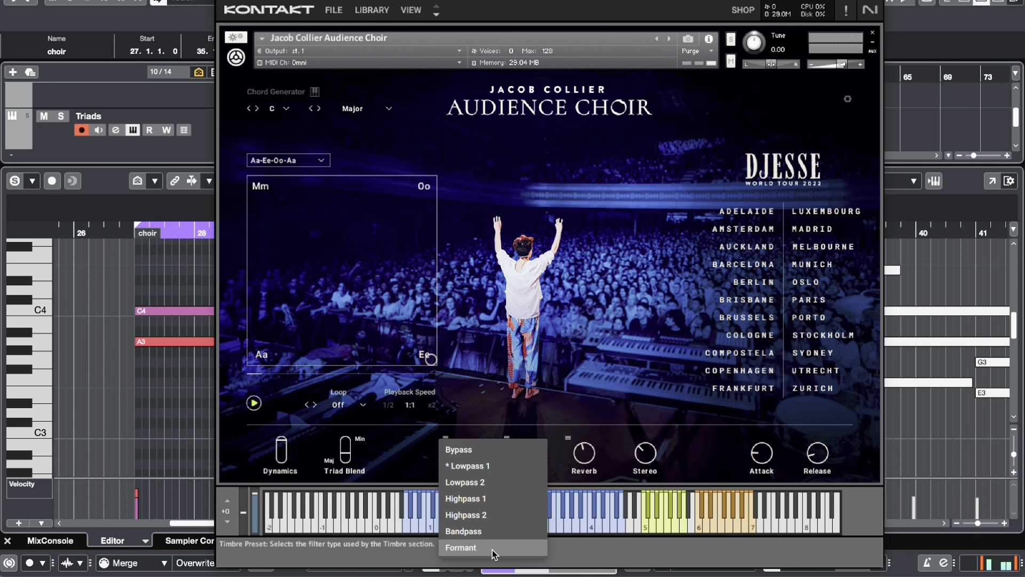
left_click(519, 405)
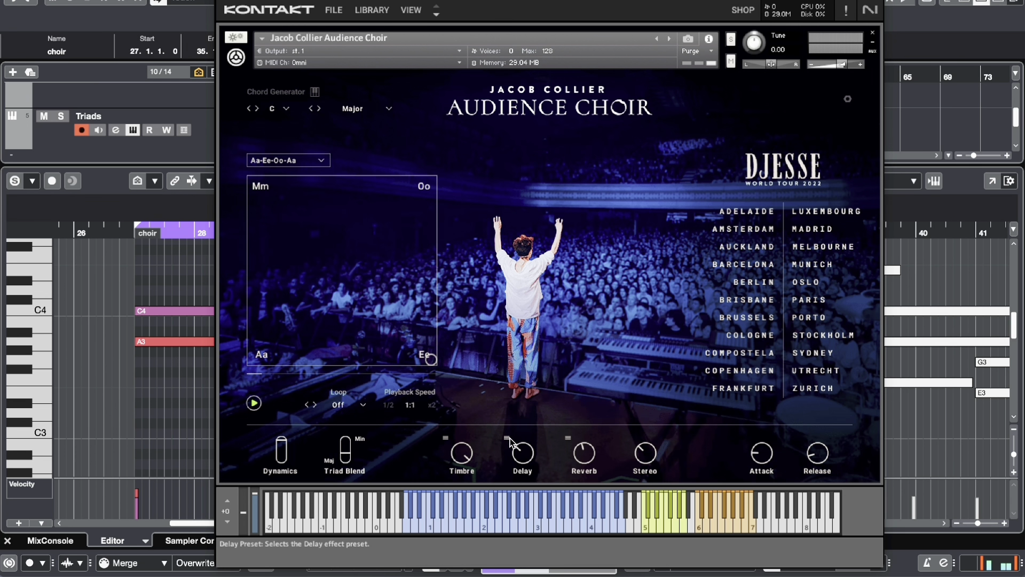
Examine the presets available for the Delay and Reverb effects and try the Stereo width control.
left_click(507, 438)
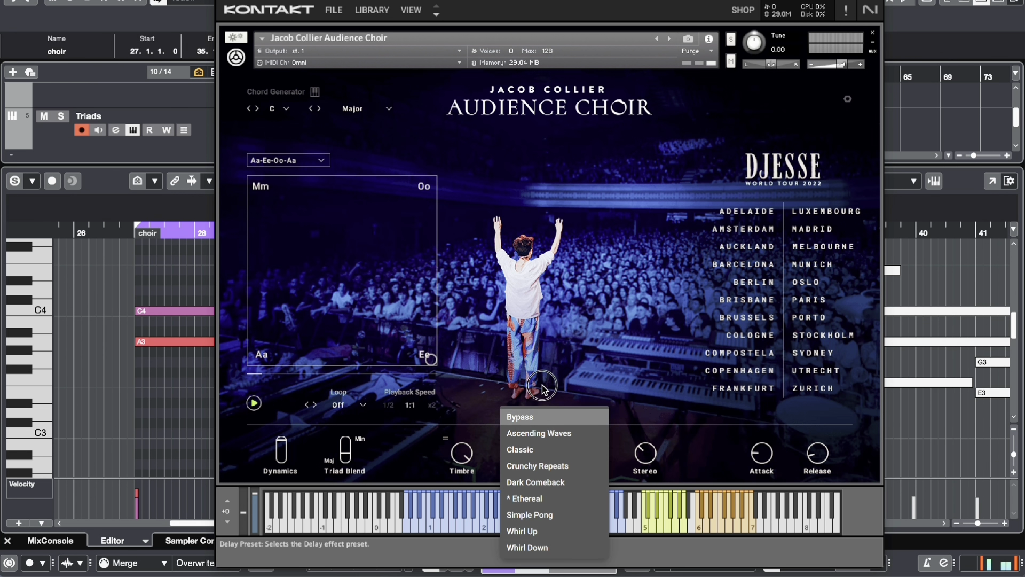
left_click(528, 416)
left_click(567, 438)
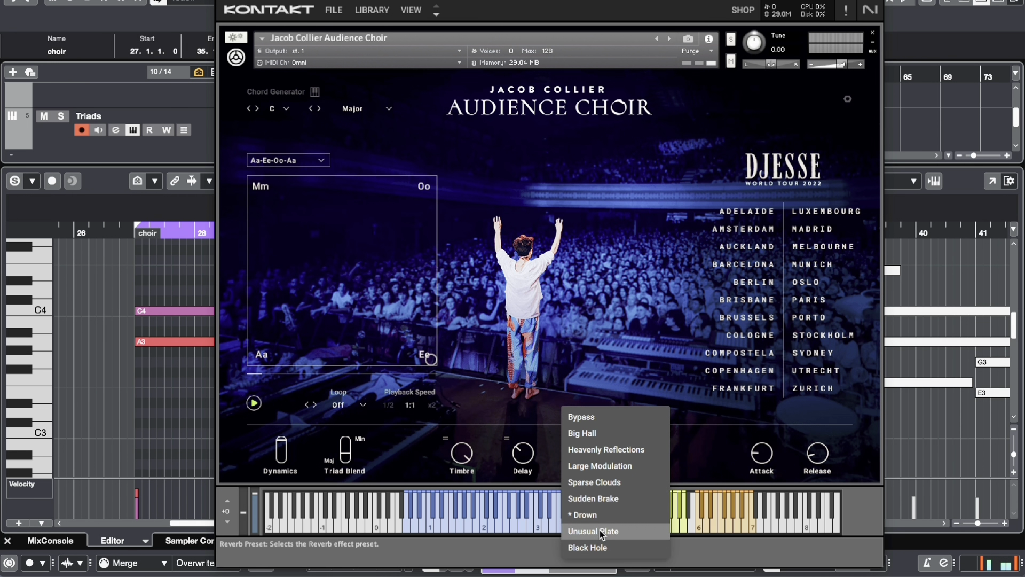
left_click(622, 422)
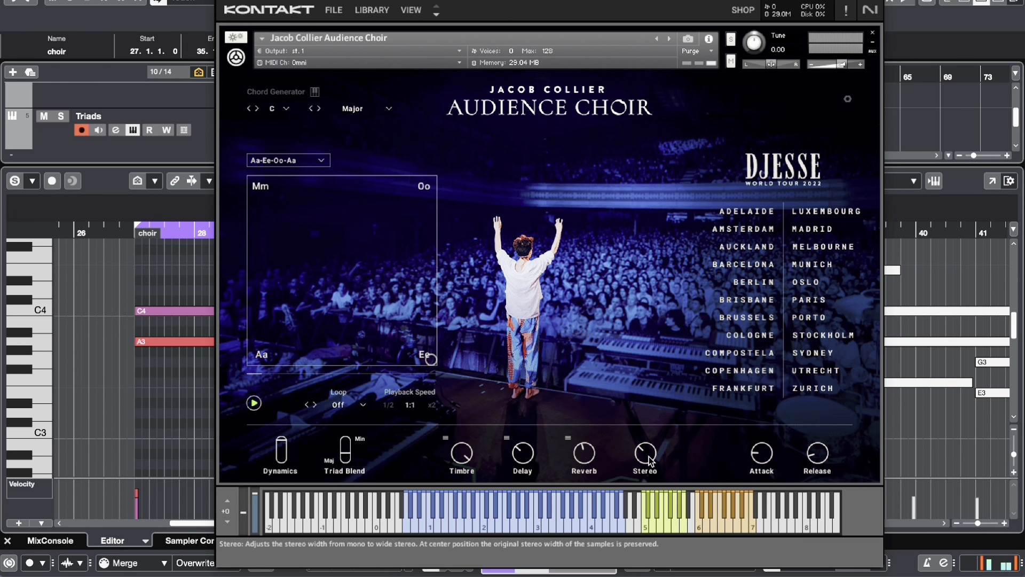
left_click_drag(640, 453, 643, 424)
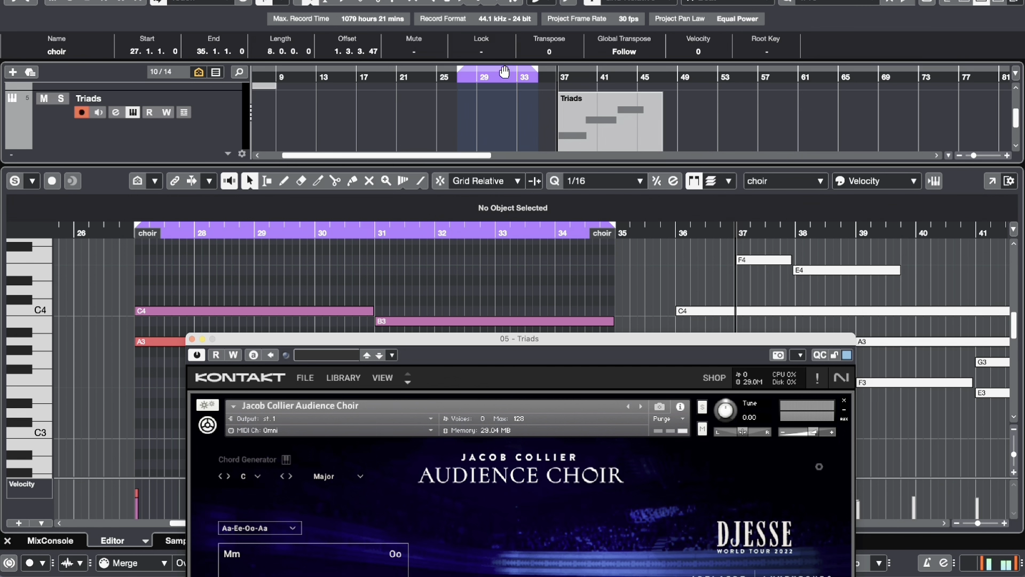
Move the playback loop range over the Triads part starting at bar 37 and bring the Kontakt instrument fully into view.
left_click_drag(515, 71, 620, 71)
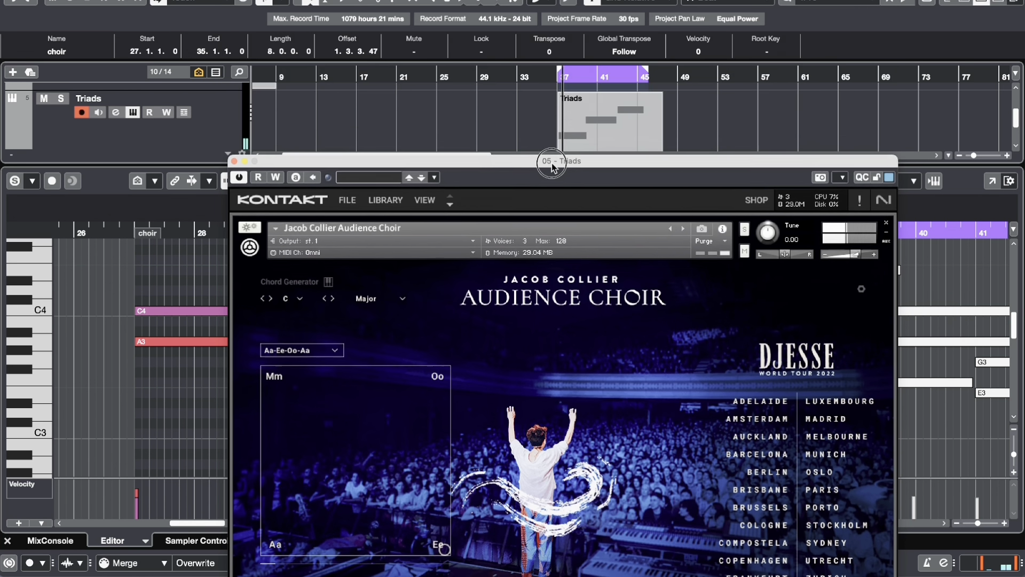
left_click_drag(549, 160, 582, 1)
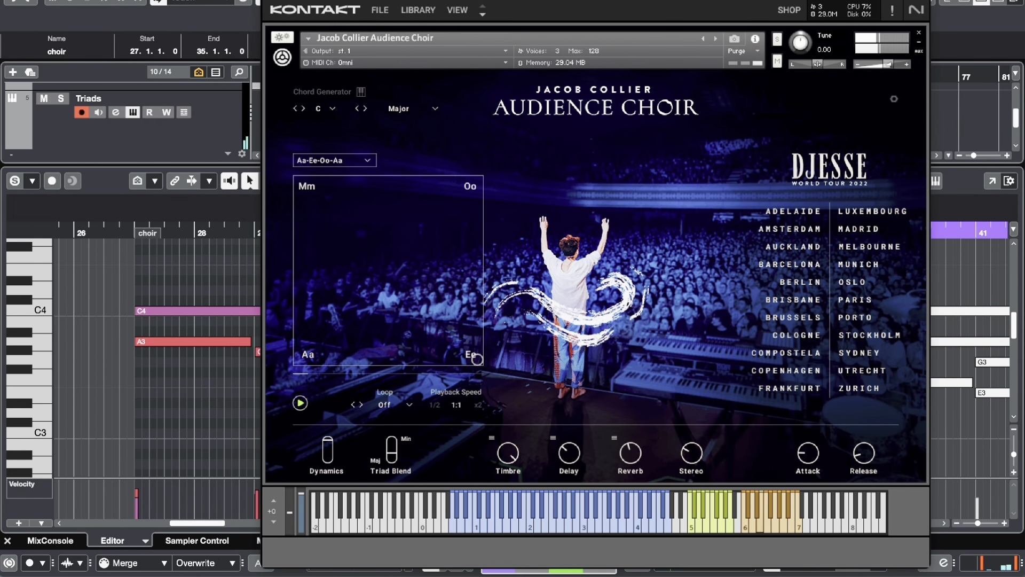
Set the Timbre effect to the Lowpass 2 filter and lower its frequency while the triads play.
left_click(491, 438)
left_click(508, 481)
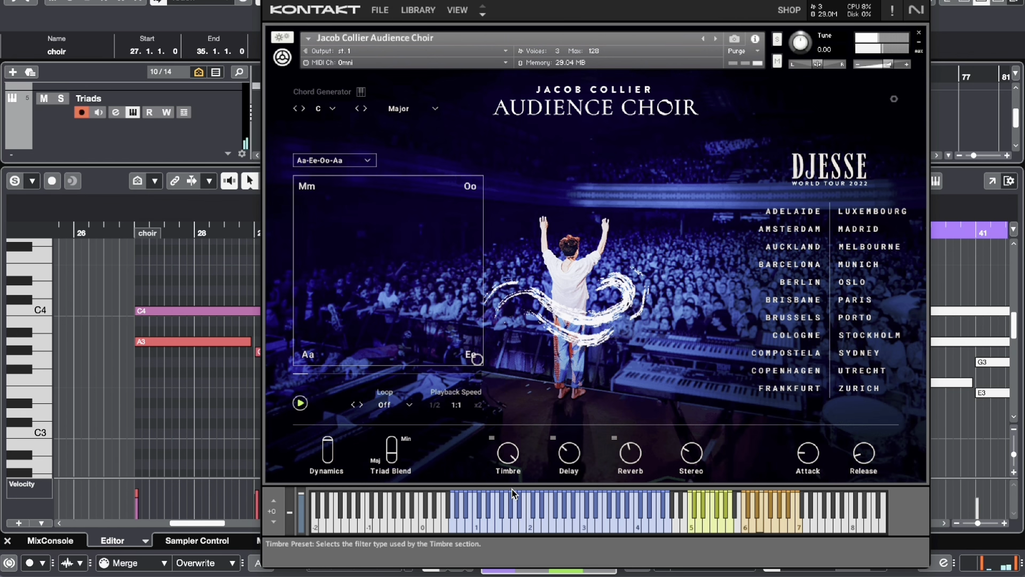
left_click(510, 515)
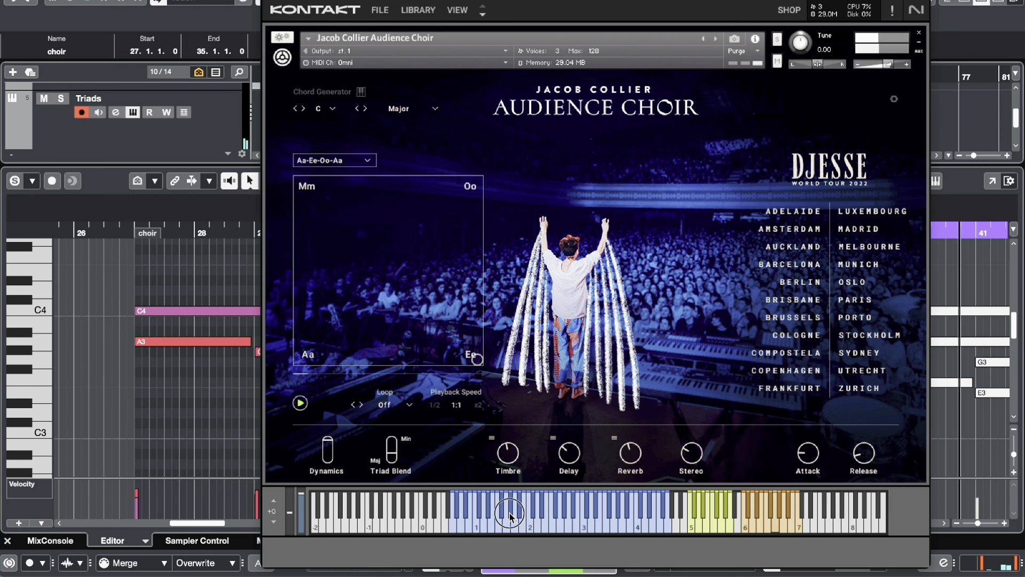
Audition the Delay effect by raising its amount, and raise the Timbre filter frequency again.
left_click(554, 437)
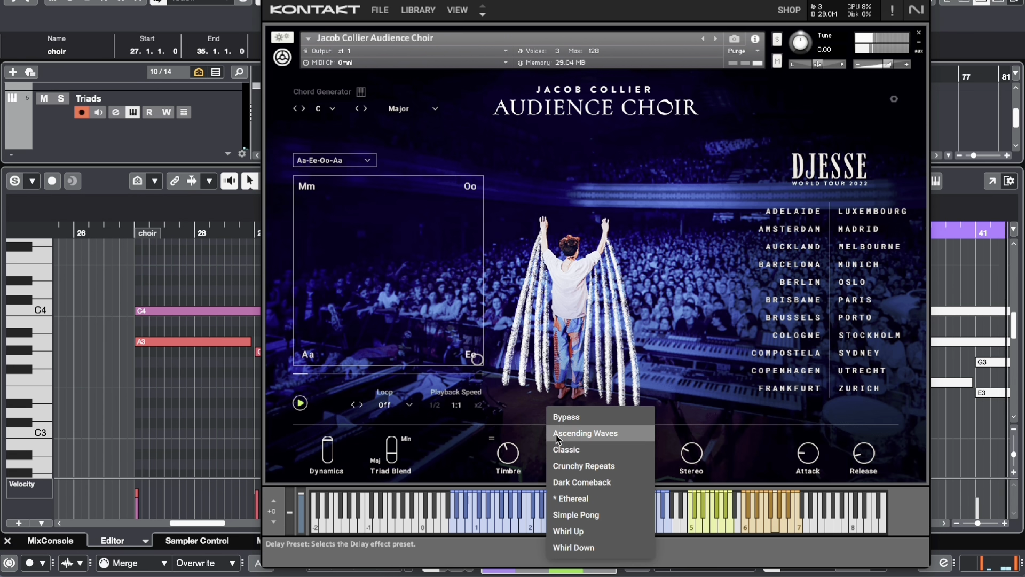
left_click(563, 458)
left_click_drag(564, 462, 560, 403)
left_click_drag(508, 454, 509, 411)
Apply the Sparse Clouds reverb preset with a higher Reverb amount and turn the Delay amount down.
left_click(614, 437)
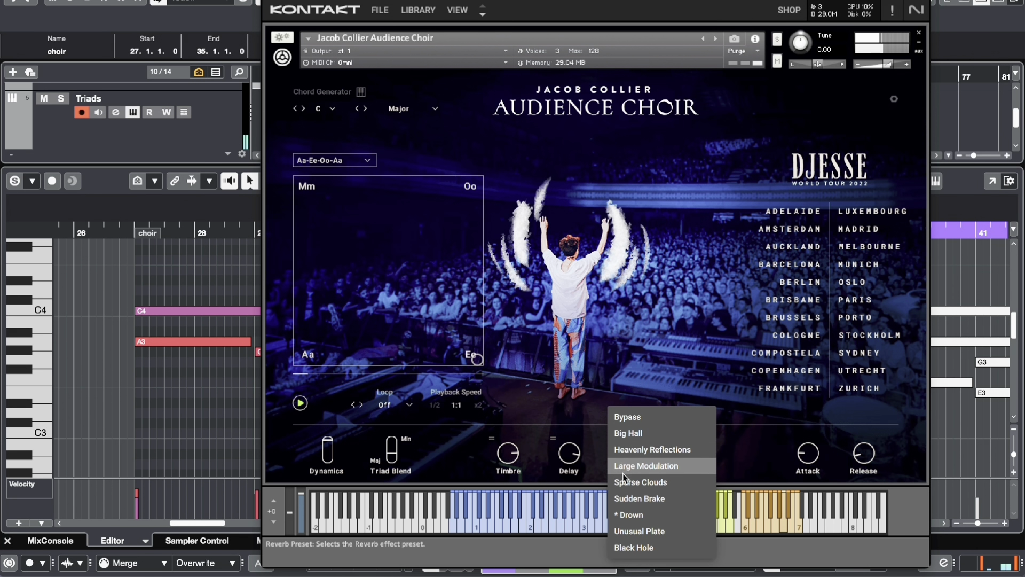
left_click(625, 480)
left_click_drag(631, 463, 620, 420)
left_click(615, 437)
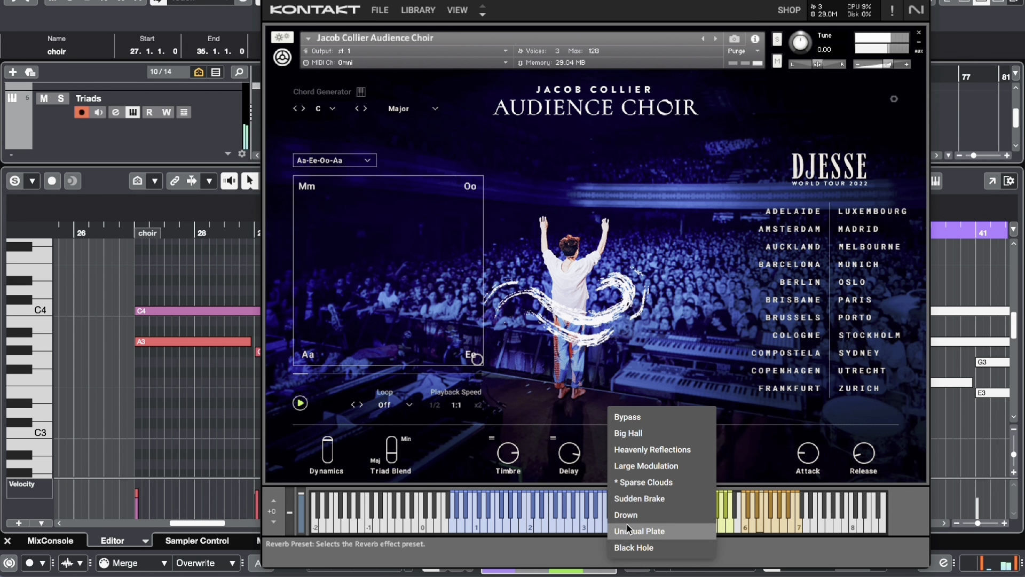
left_click(567, 460)
left_click_drag(566, 469, 591, 570)
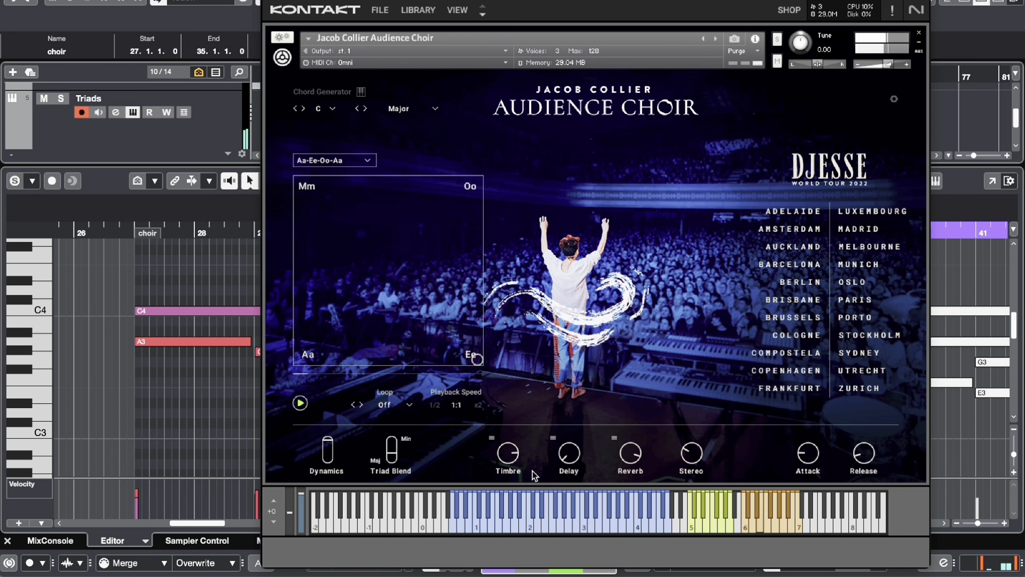
Sweep the Timbre filter frequency and set the Stereo width to its centre position.
left_click(510, 457)
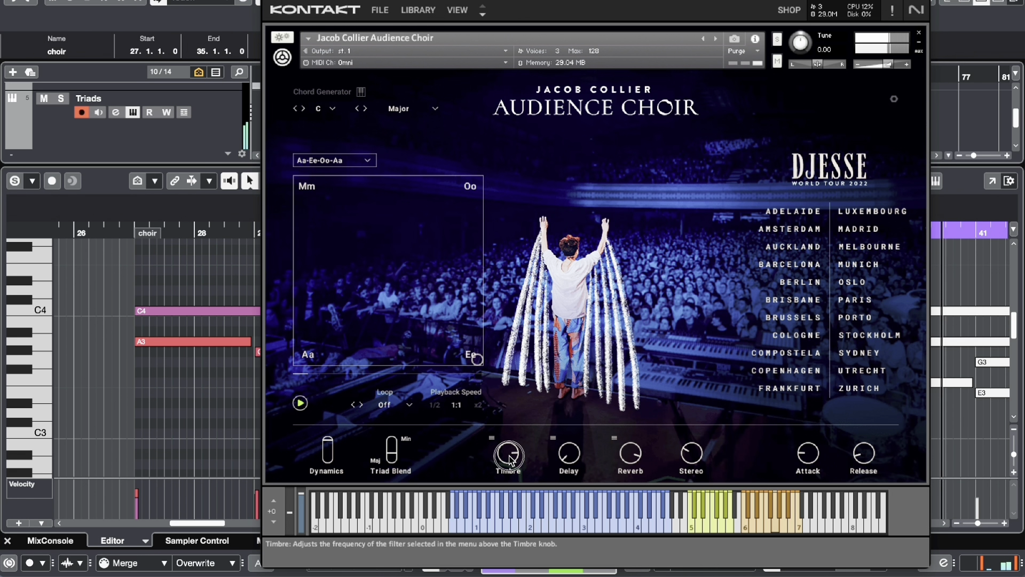
left_click_drag(510, 457, 507, 468)
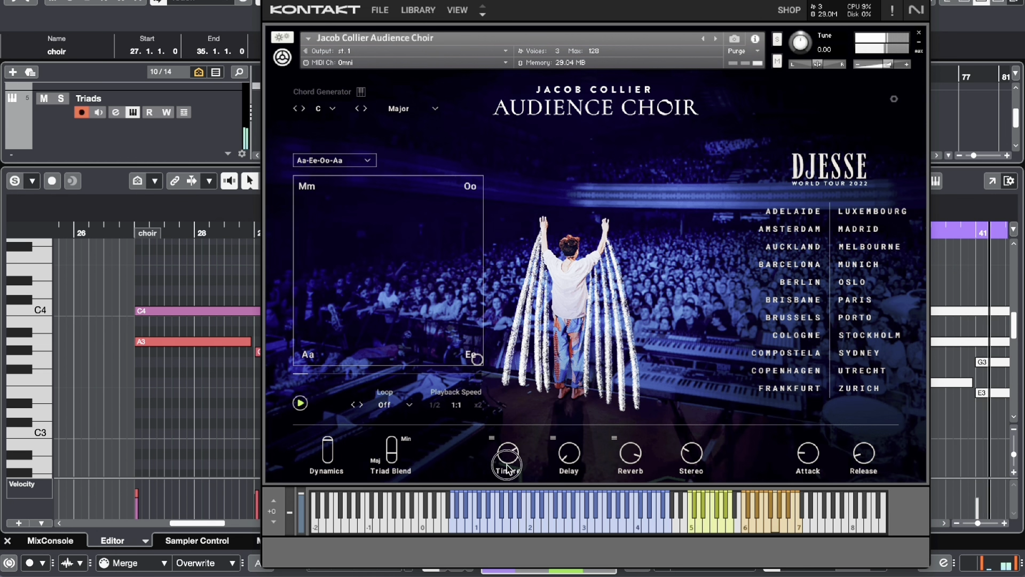
left_click_drag(689, 457, 668, 439)
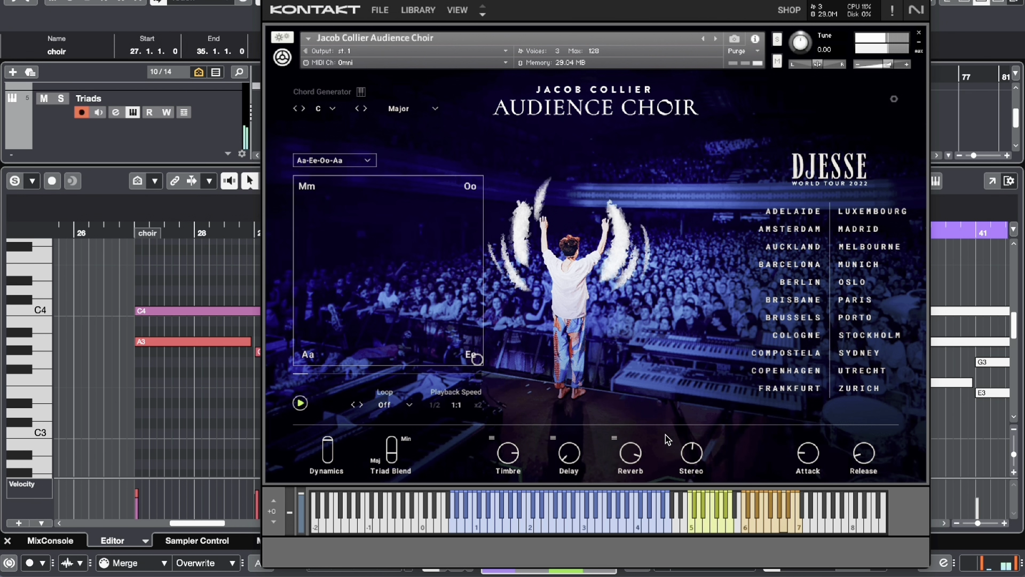
Audition the Bandpass filter on the Timbre effect with a frequency sweep and set the effect to Bypass.
mouse_move(493, 458)
left_mouse_down()
mouse_move(507, 538)
mouse_move(492, 453)
left_mouse_up()
left_click(491, 438)
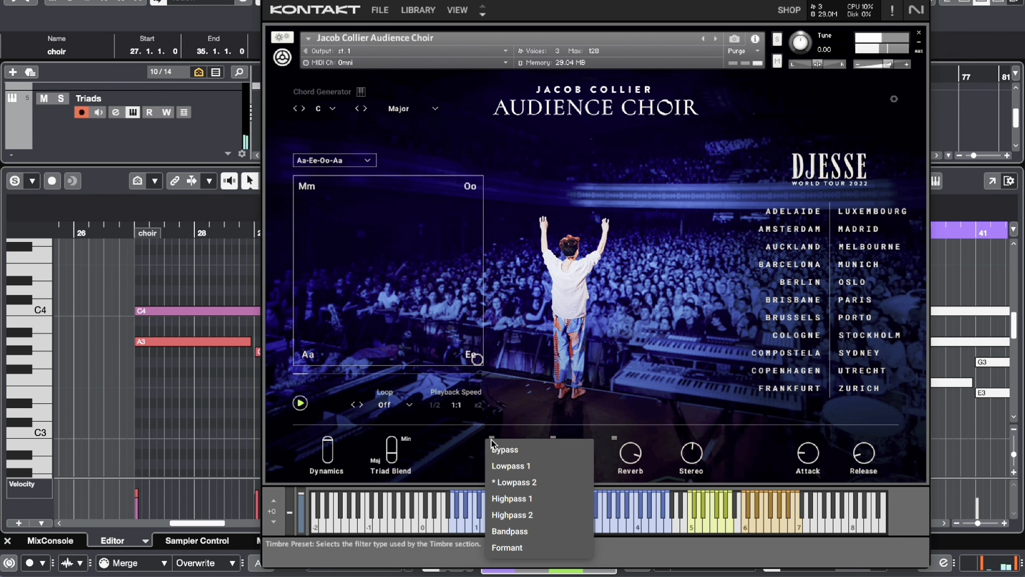
left_click(508, 531)
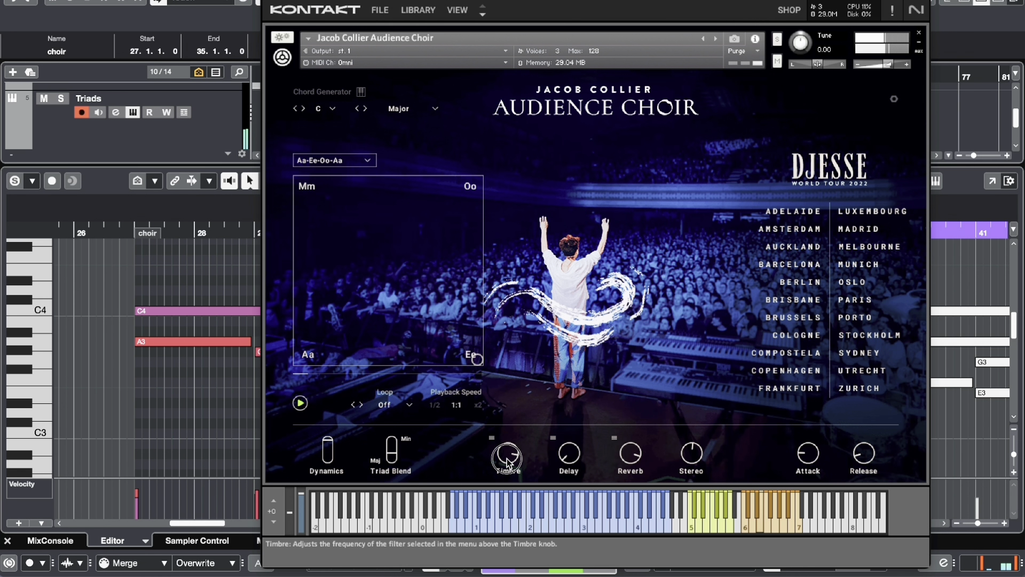
left_click_drag(506, 478, 491, 452)
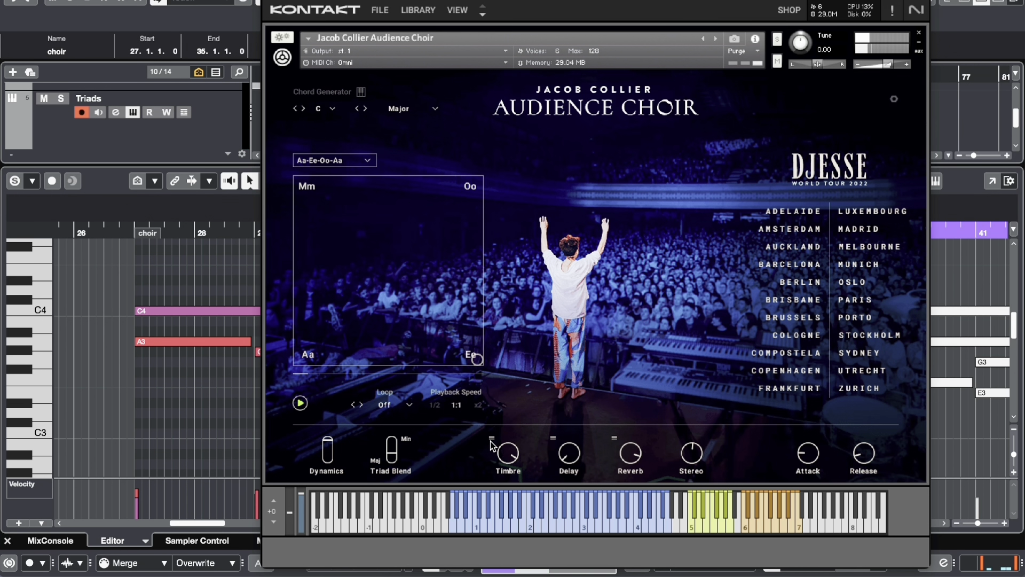
left_click(491, 438)
left_click(494, 448)
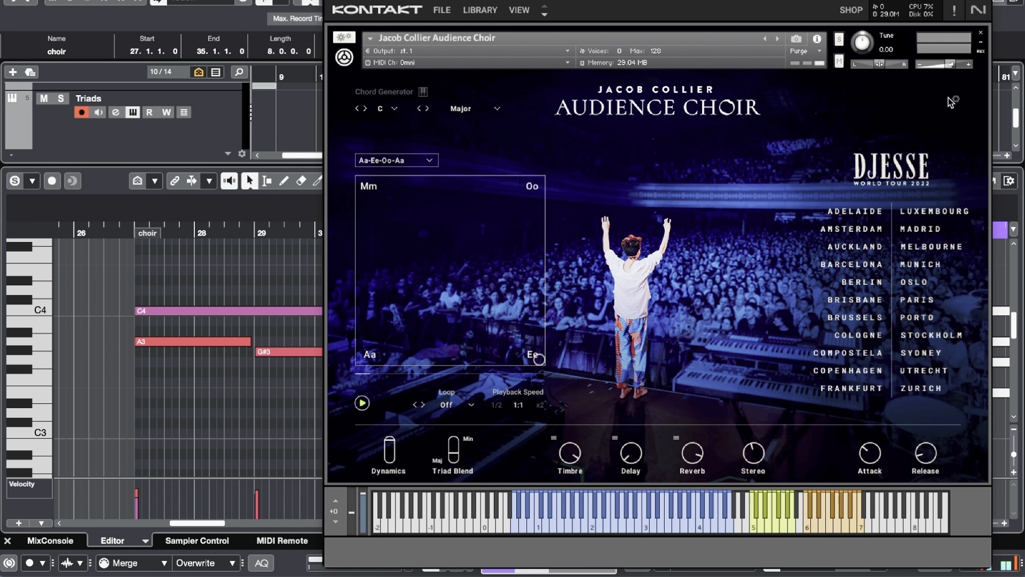
Open the instrument's settings page, try the Turn Off Animations and Tuning switches, and view the available tunings.
left_click(956, 100)
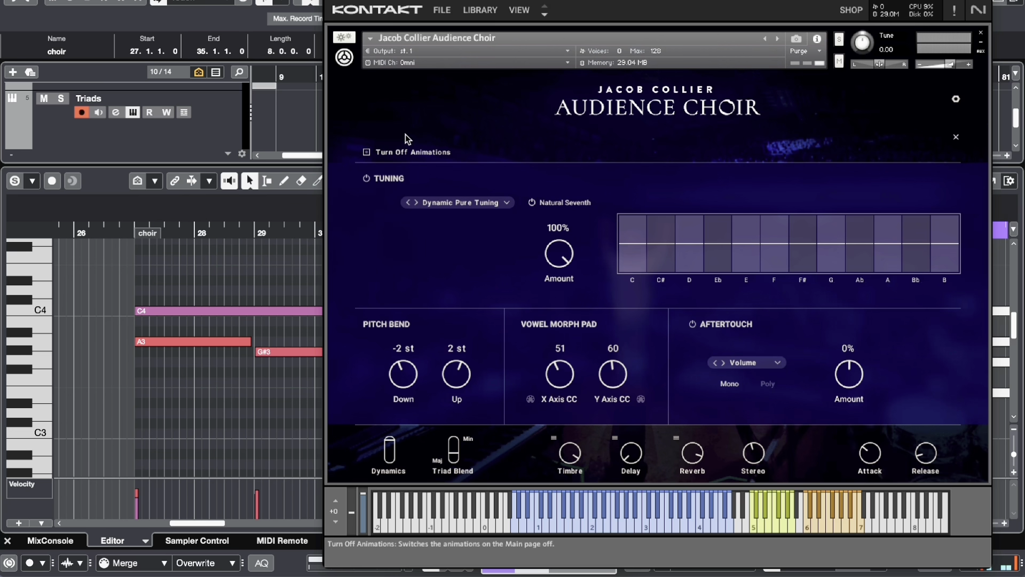
left_click(367, 152)
left_click(366, 179)
left_click(366, 180)
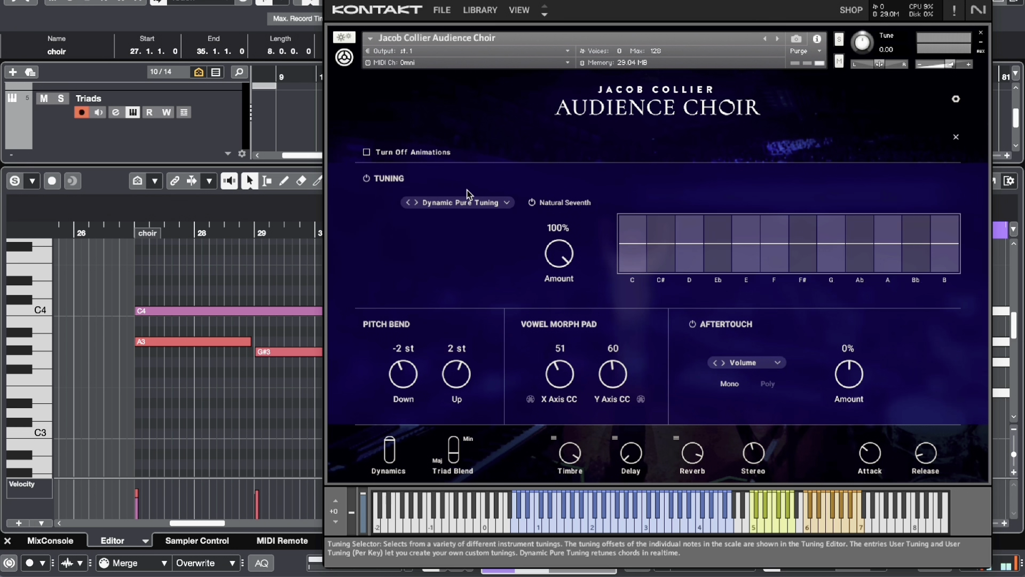
left_click(465, 202)
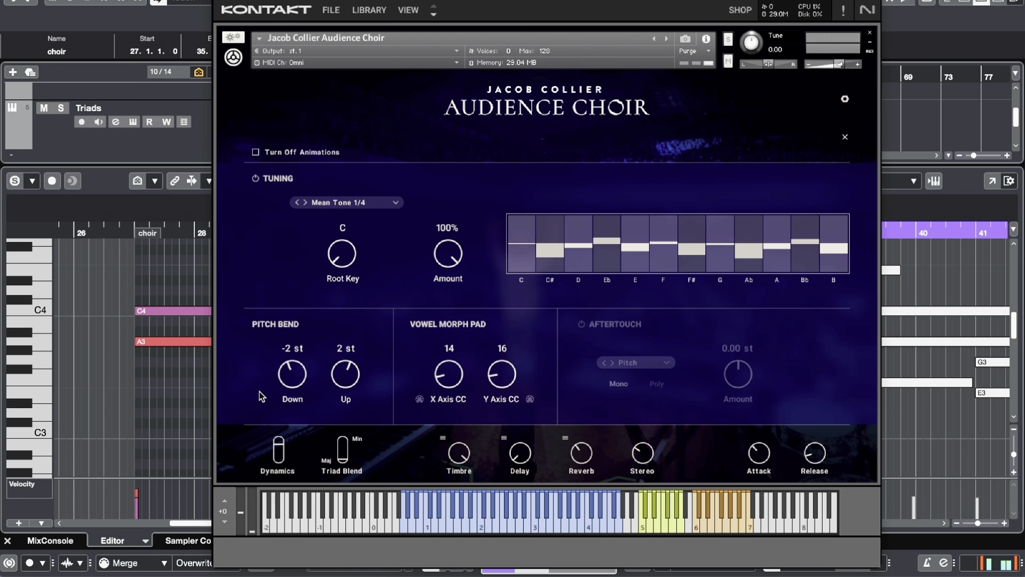
Try a pitch bend range of -12 st down and 12 st up, and restore it to -2 st and 2 st.
left_click_drag(281, 388, 287, 412)
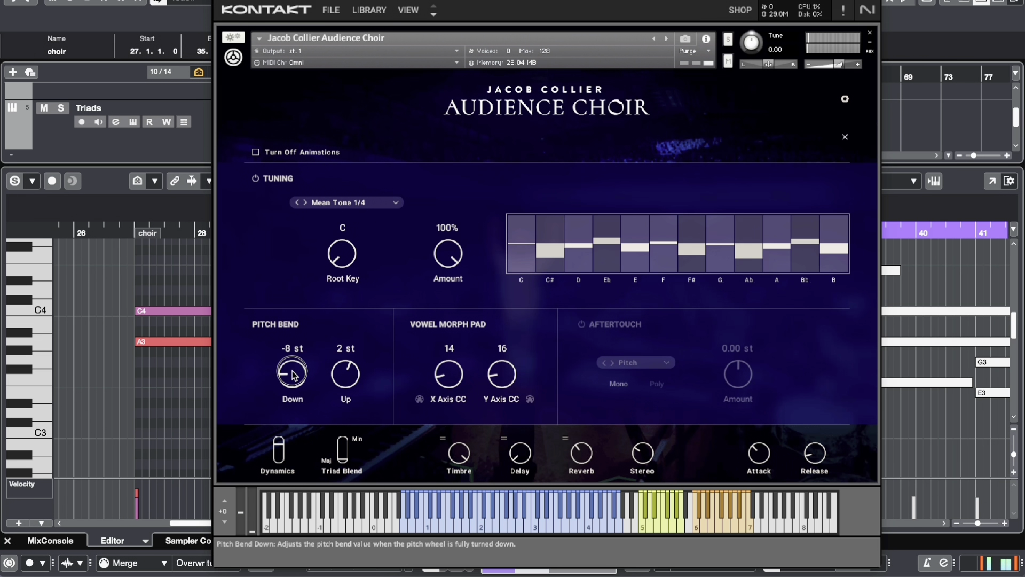
left_click_drag(296, 368, 303, 422)
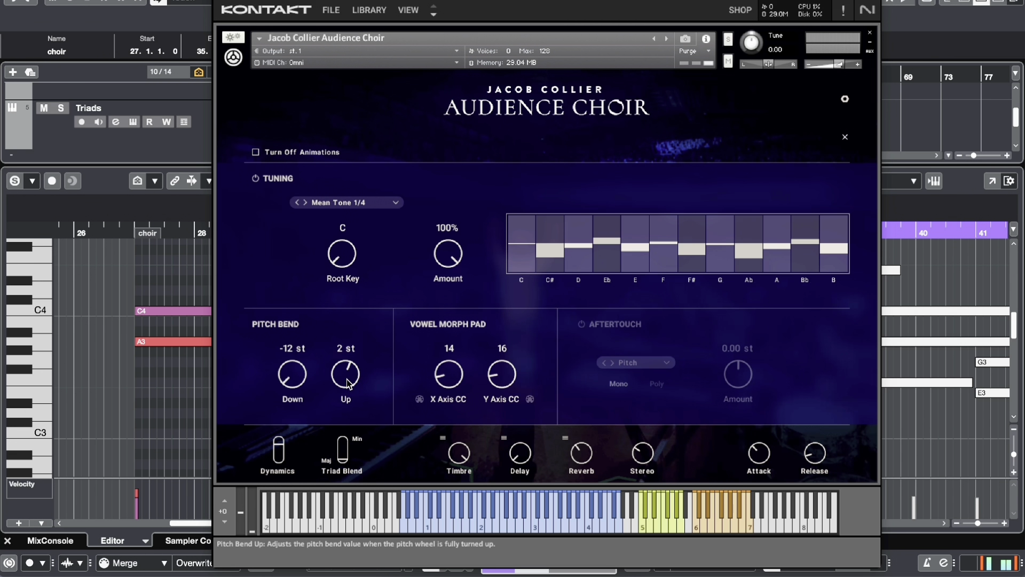
left_click_drag(346, 376, 320, 304)
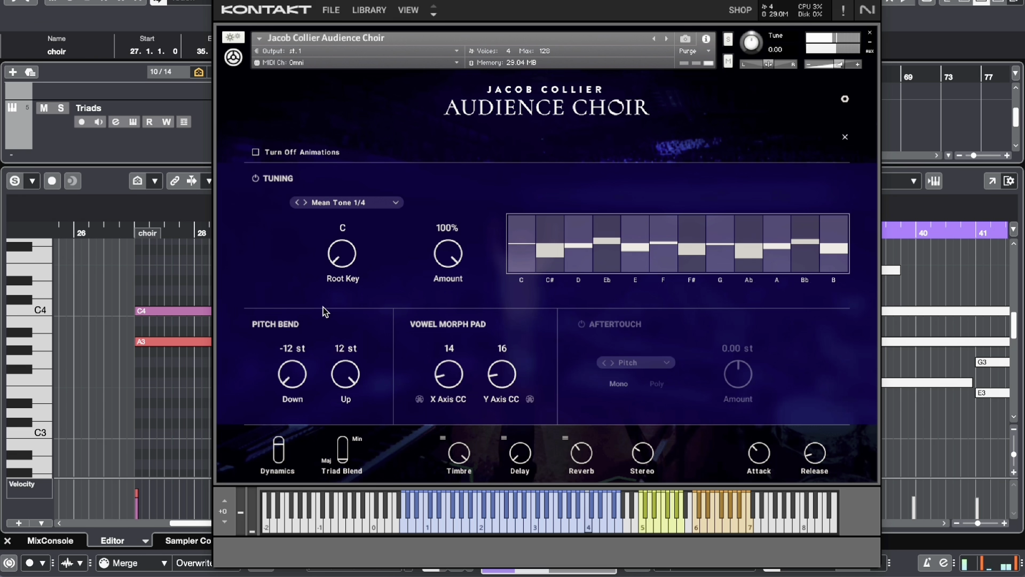
left_click_drag(322, 306, 486, 330)
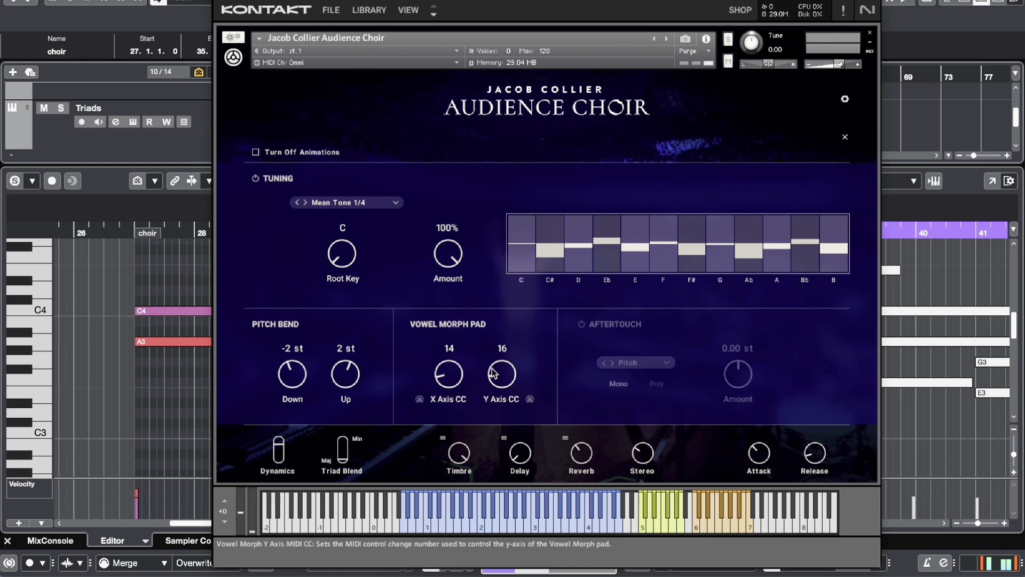